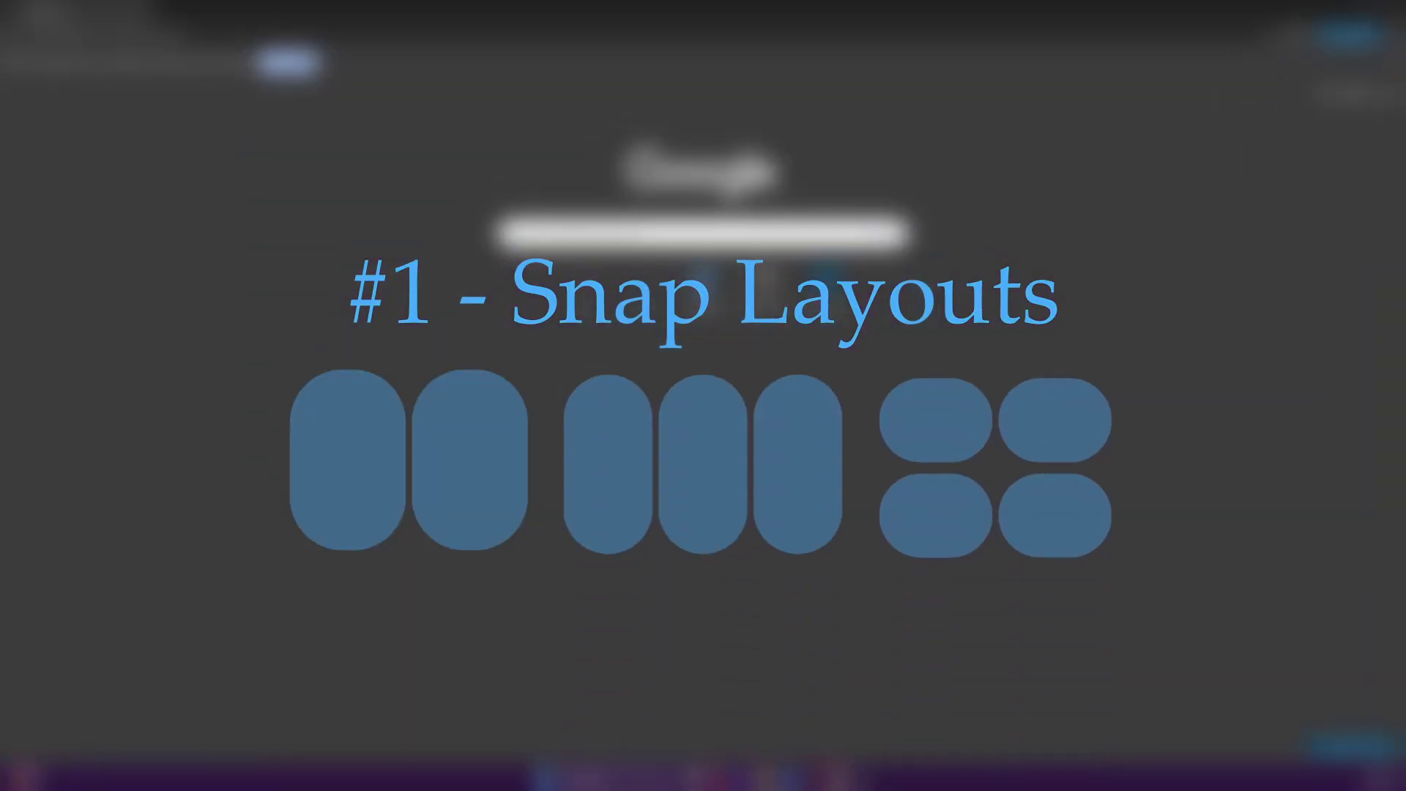
Snap Chrome and YouTube side by side in a two-half Snap Layout
mouse_move(1362, 14)
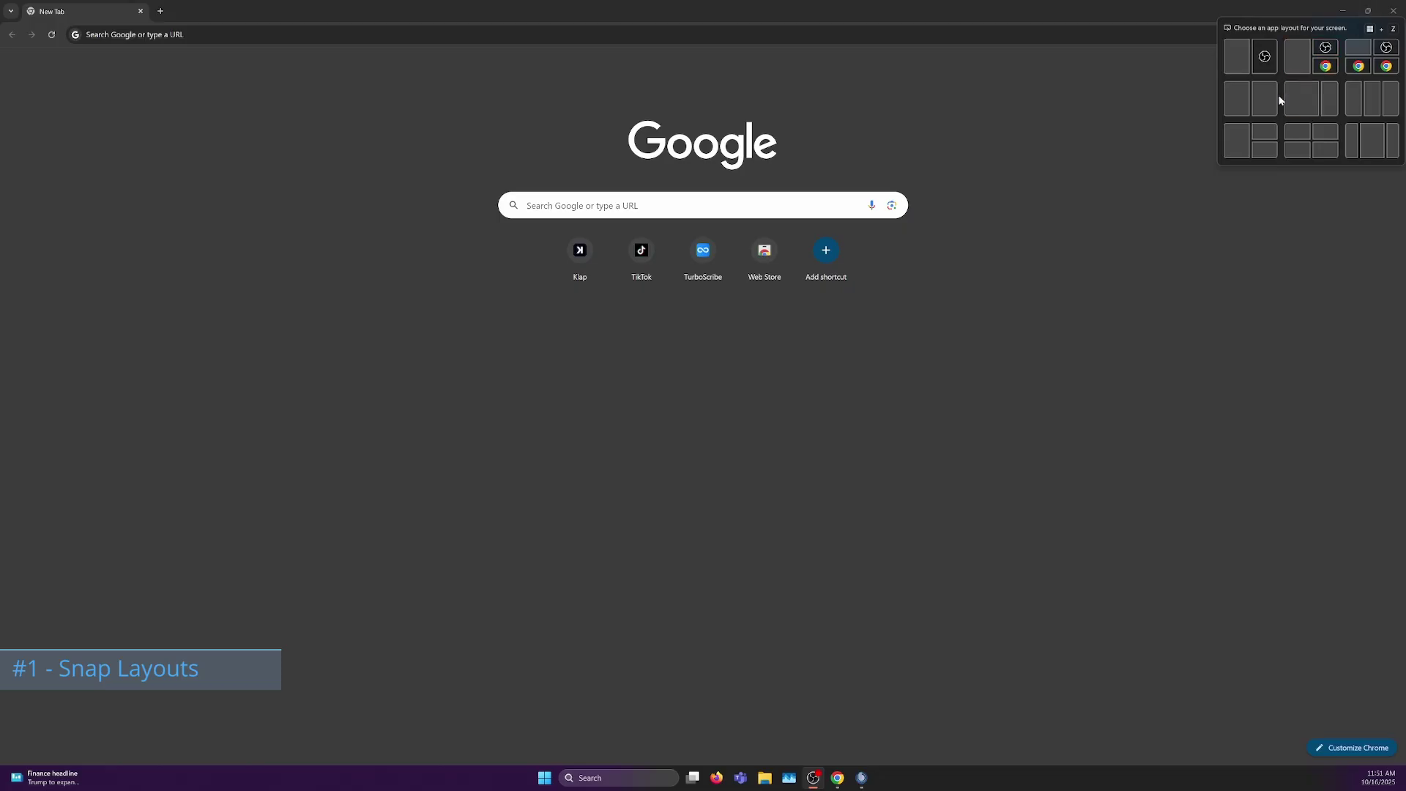
left_click(1265, 97)
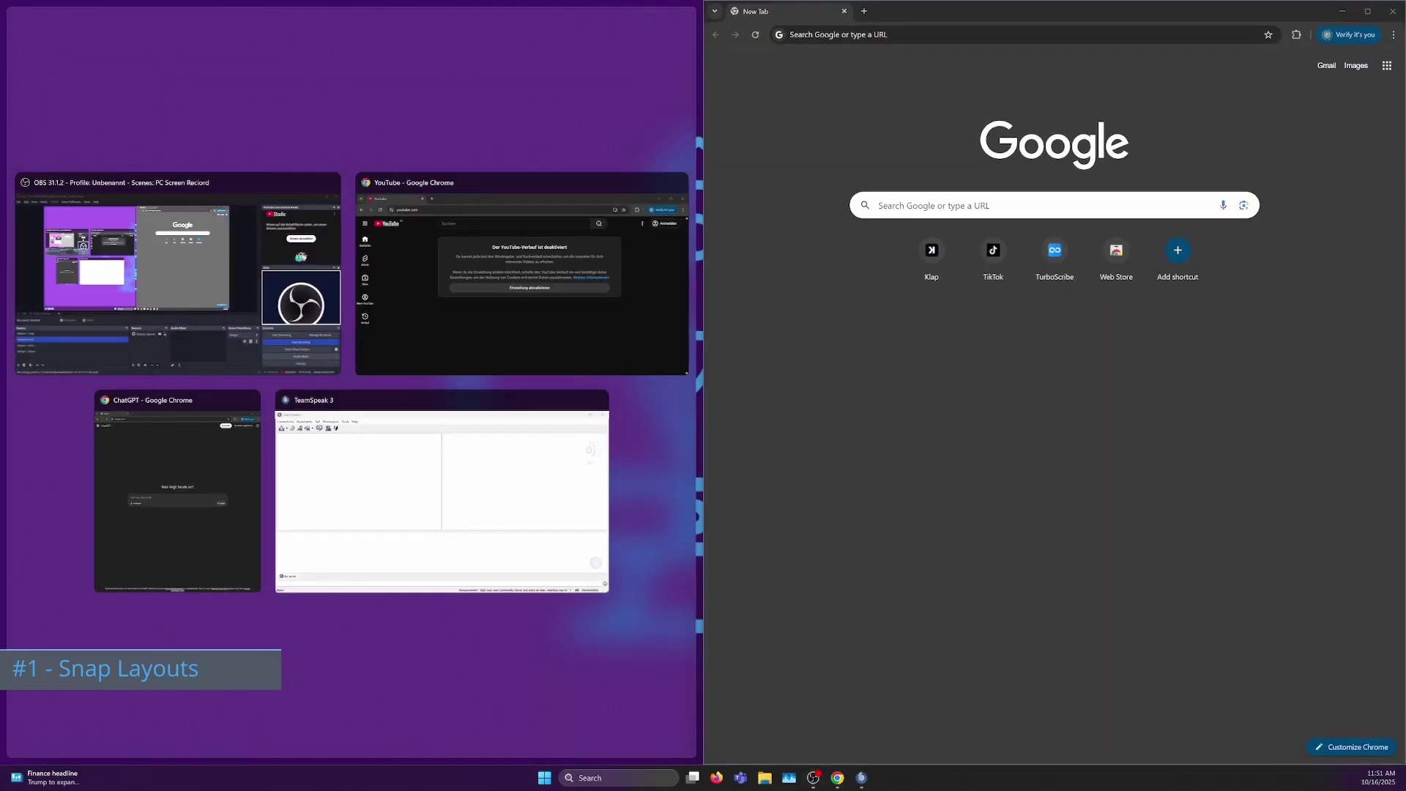
left_click(527, 282)
Tile three columns: YouTube left, ChatGPT middle, Chrome right
mouse_move(1367, 11)
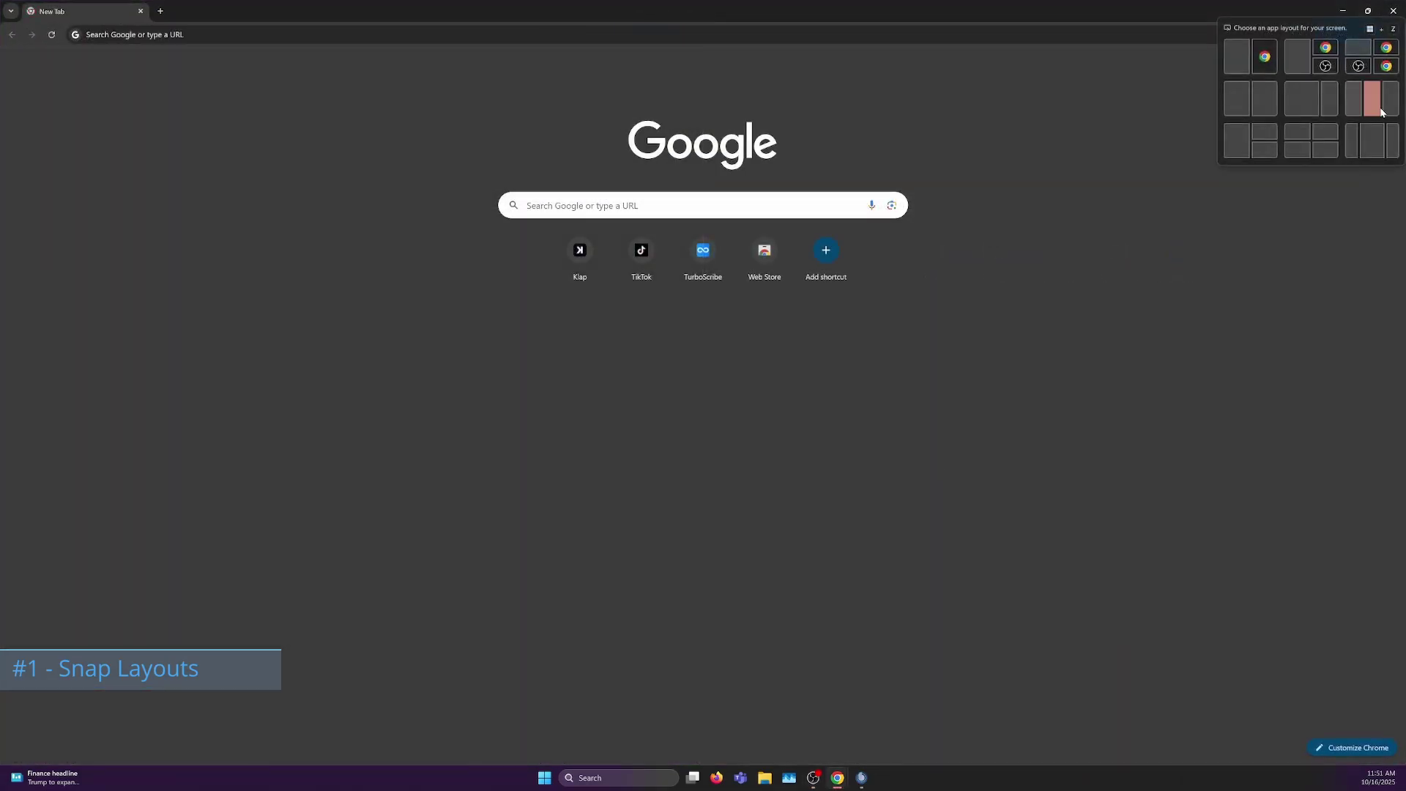
left_click(1391, 98)
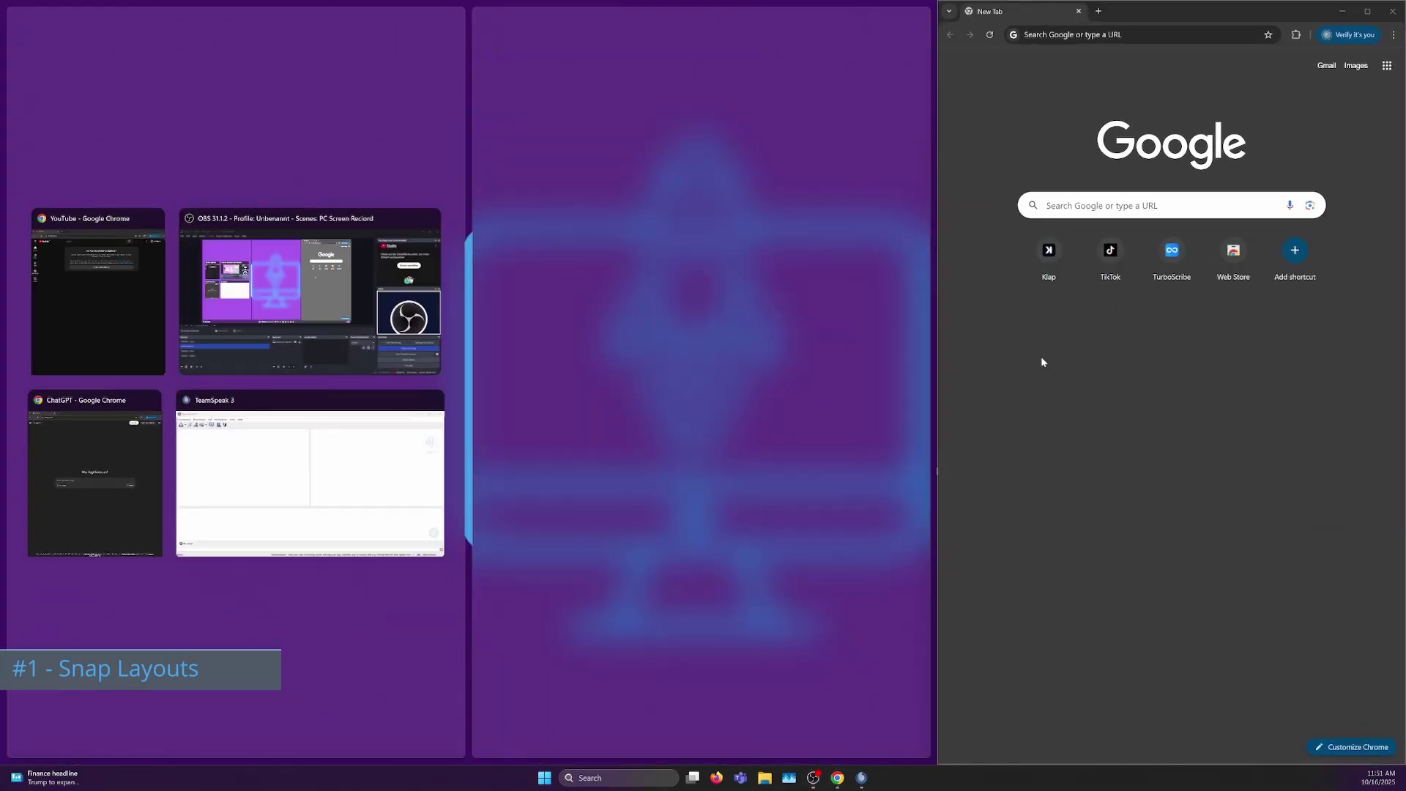
left_click(79, 306)
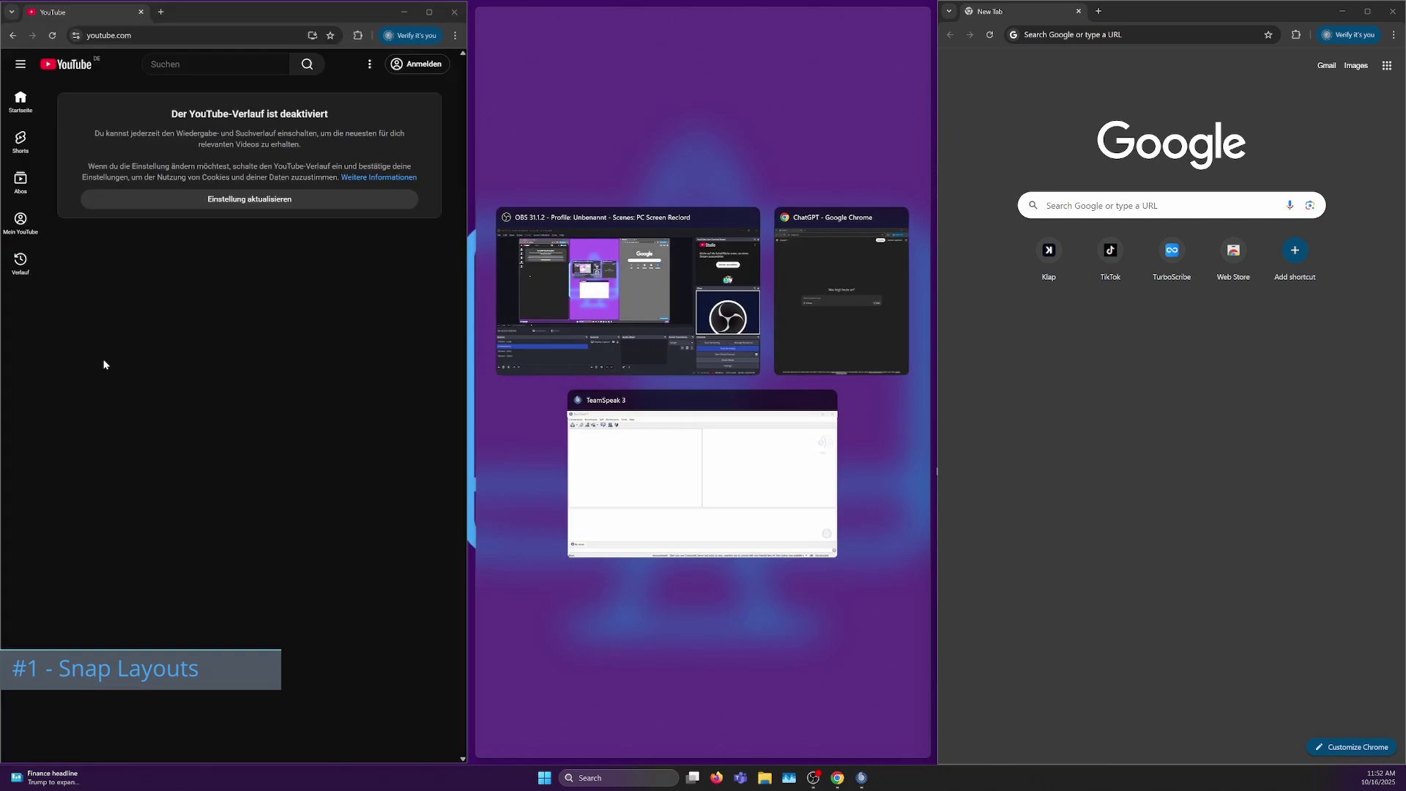
left_click(858, 254)
Tile quadrants: New Tab top-left, ChatGPT top-right, YouTube bottom-left, TeamSpeak bottom-right
mouse_move(1368, 11)
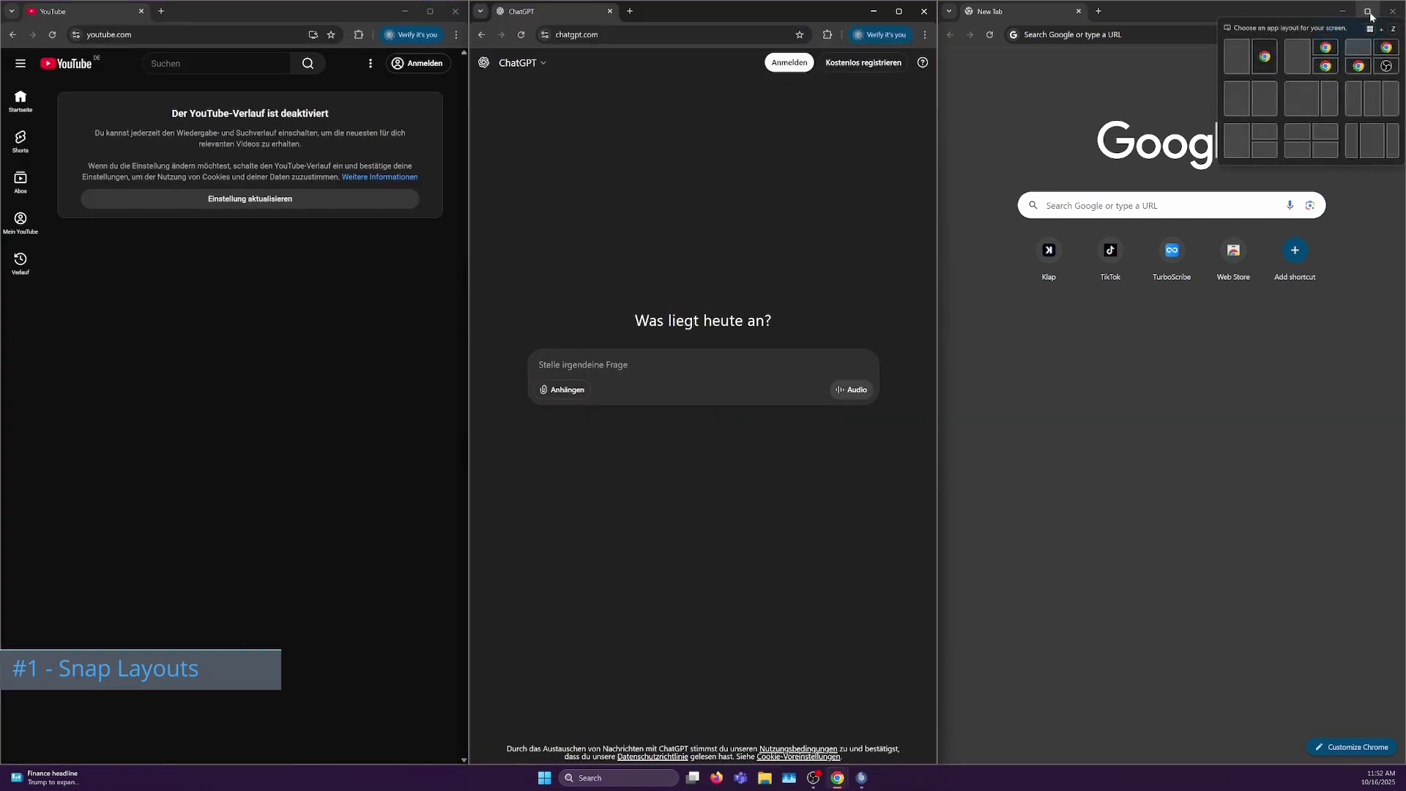
left_click(1297, 132)
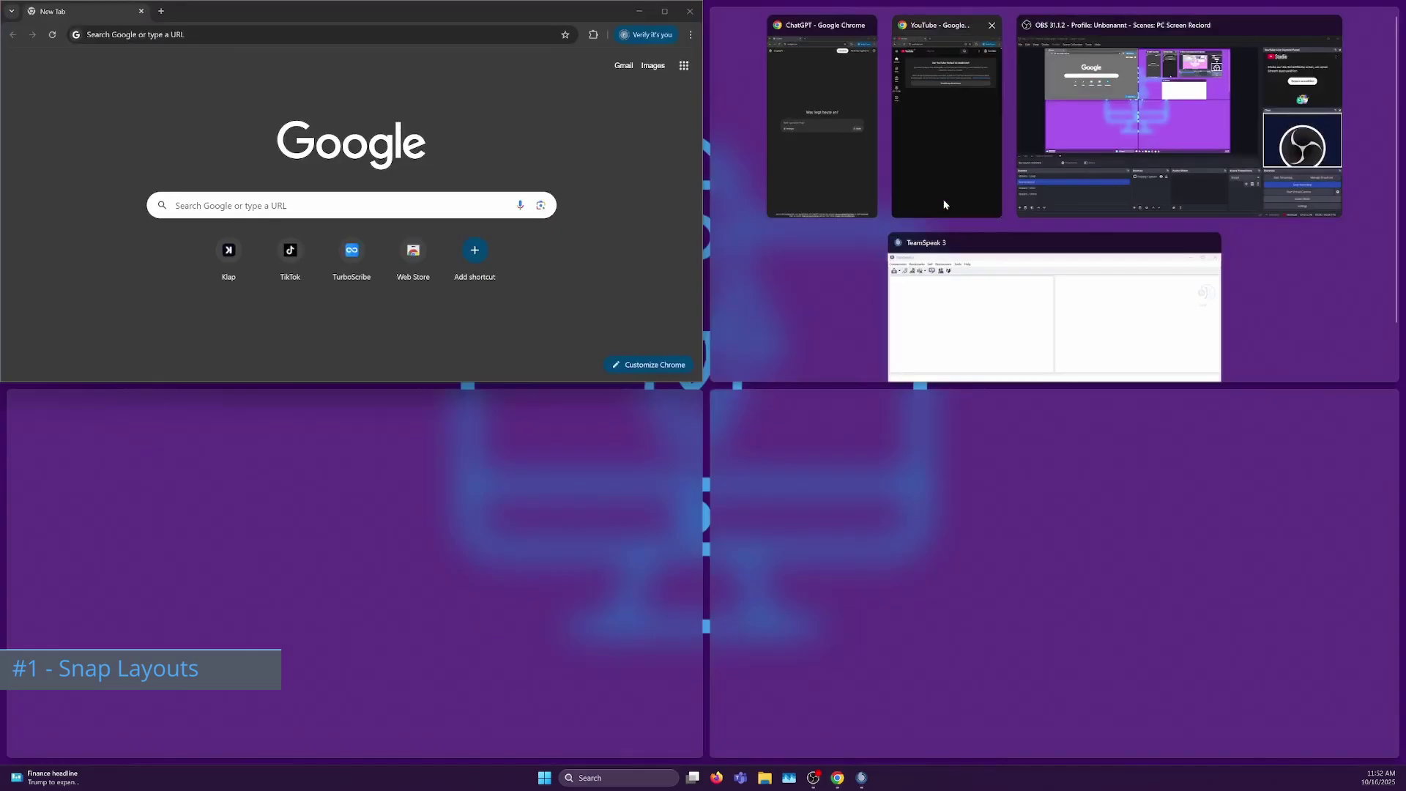
left_click(831, 116)
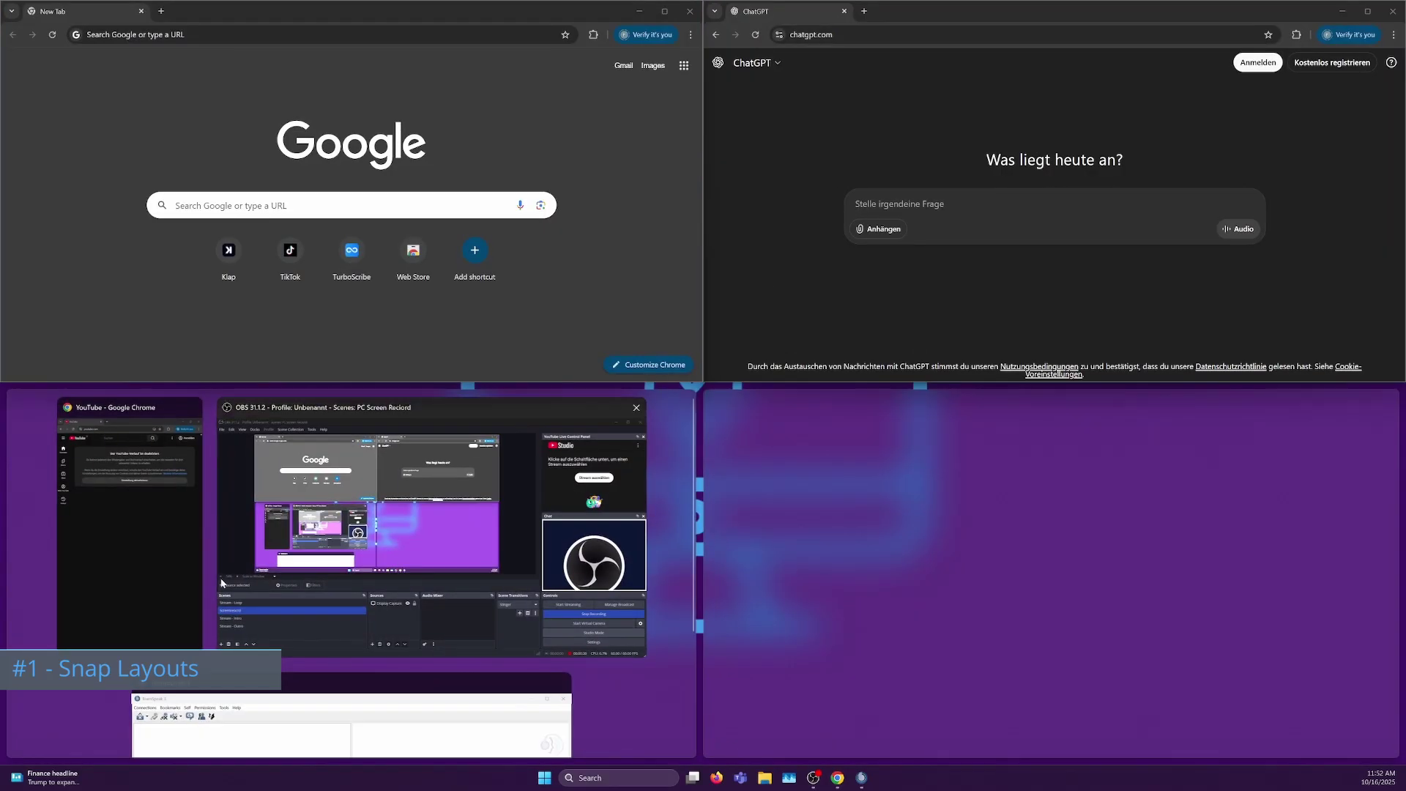
left_click(106, 515)
left_click(1055, 703)
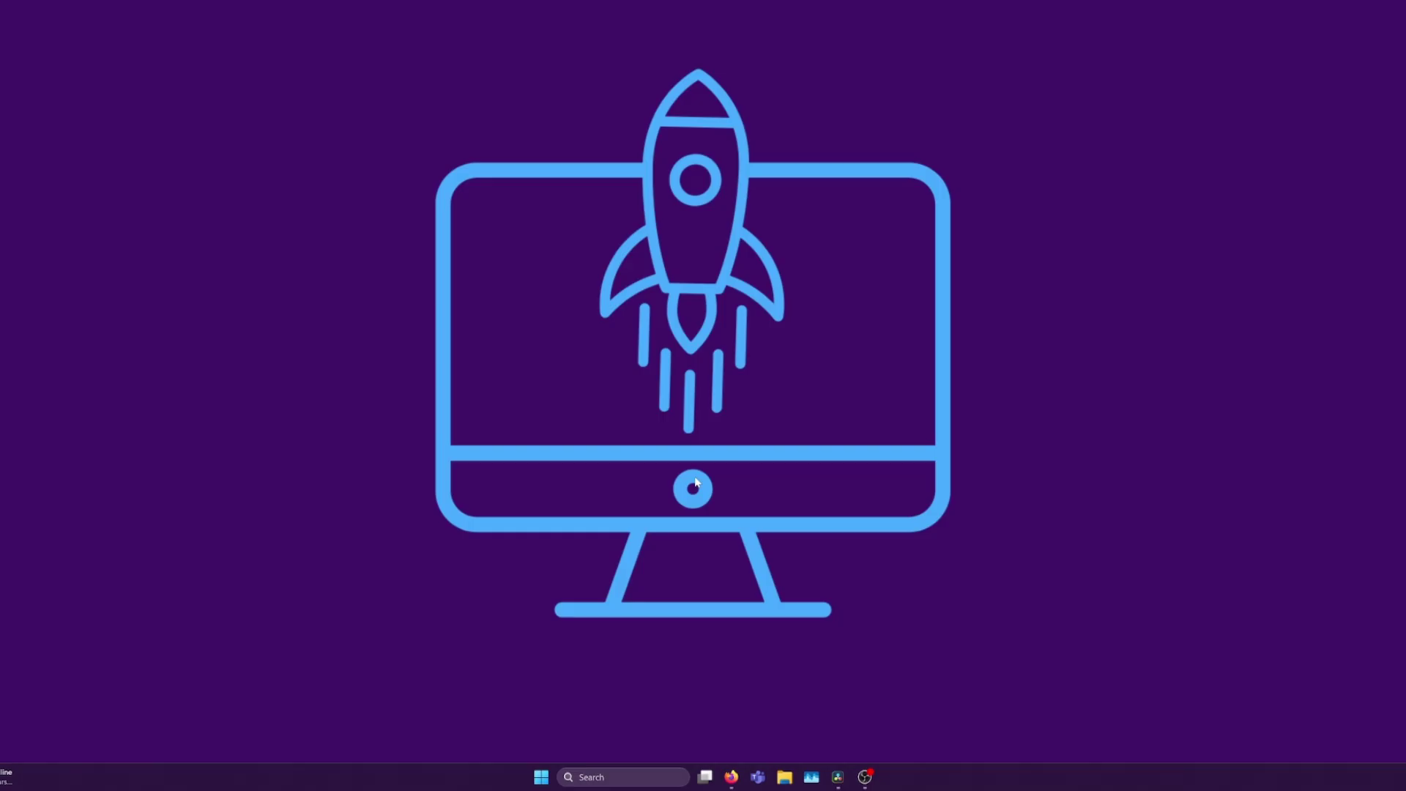
Create Desktop 2 from Task View, then switch between it and Desktop 1 with Ctrl+Win+arrows
key("super+Tab")
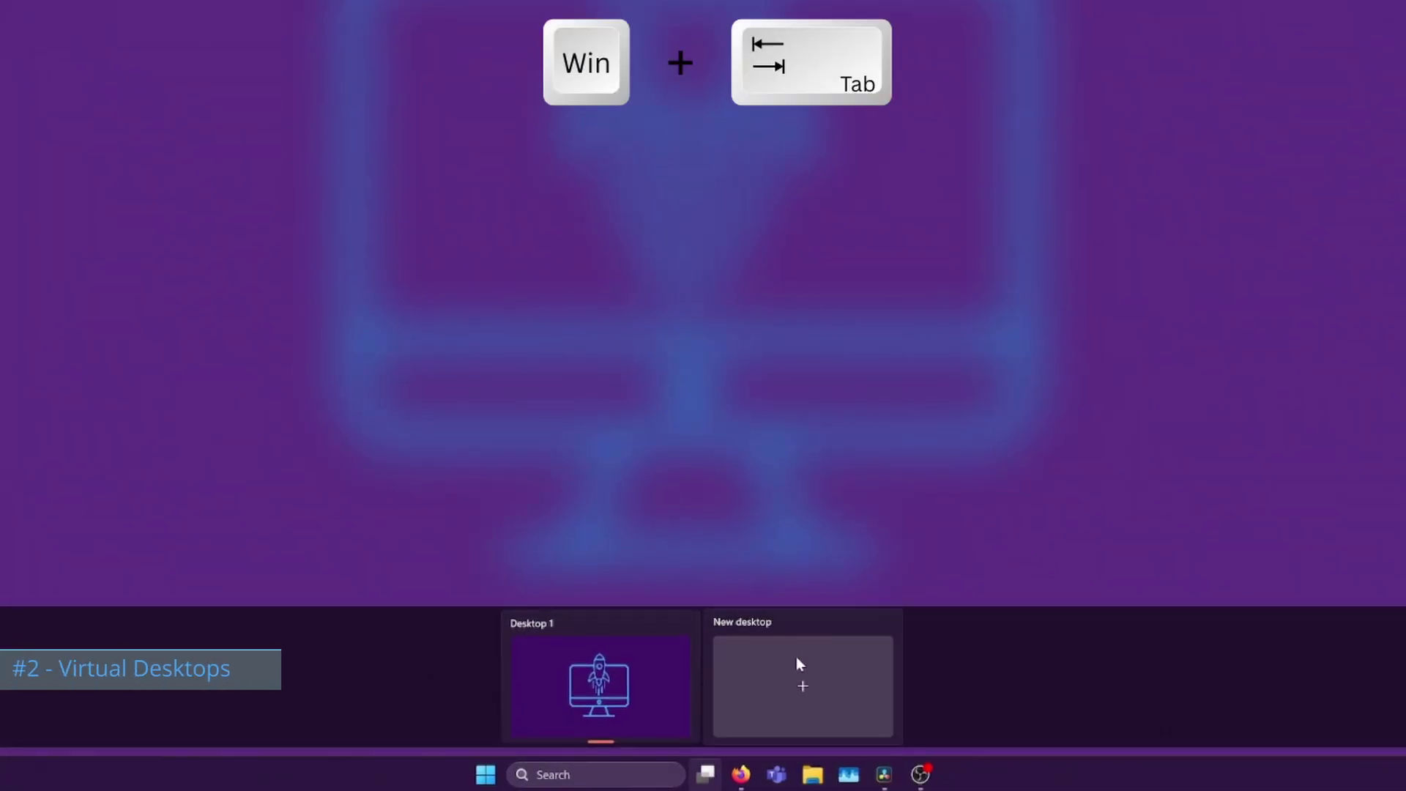
left_click(809, 685)
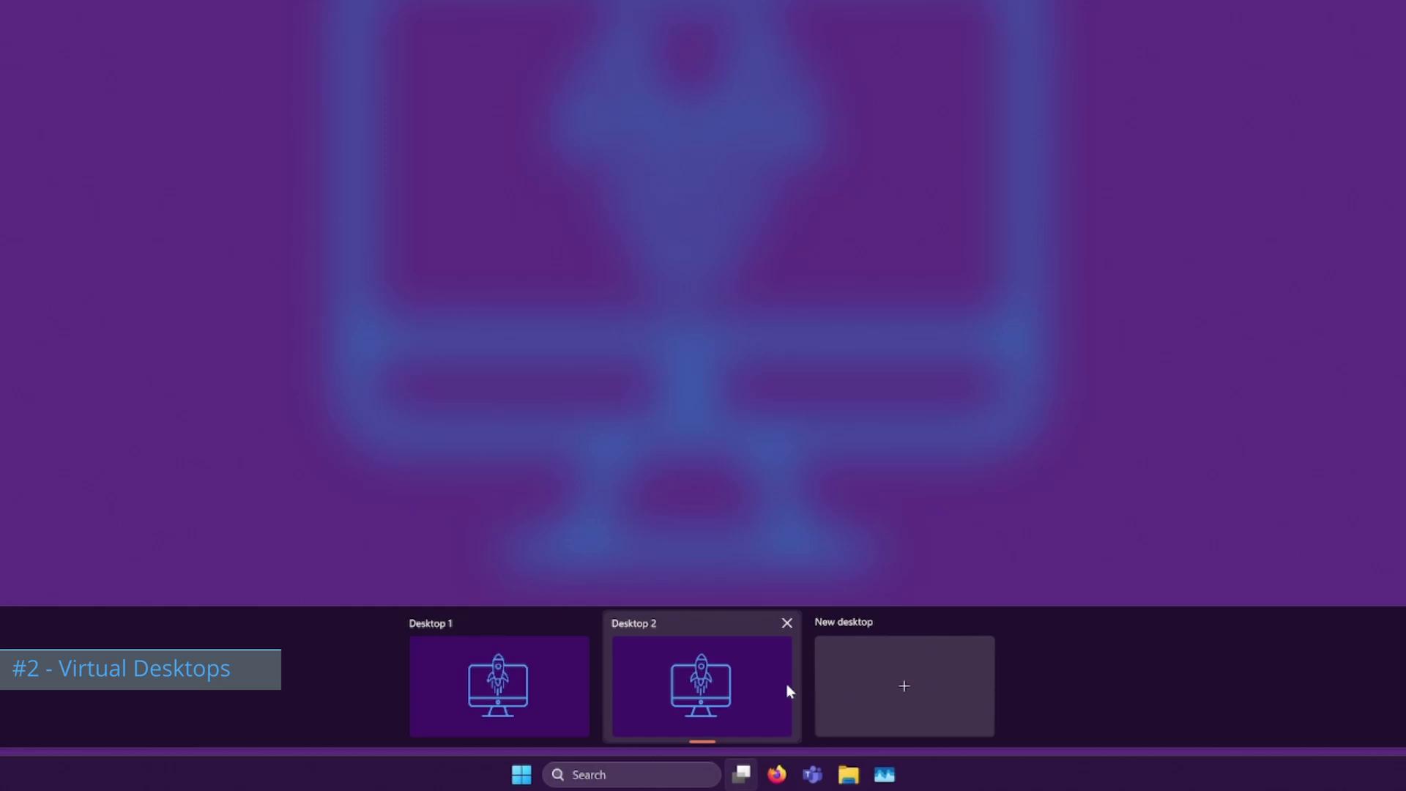
left_click(521, 677)
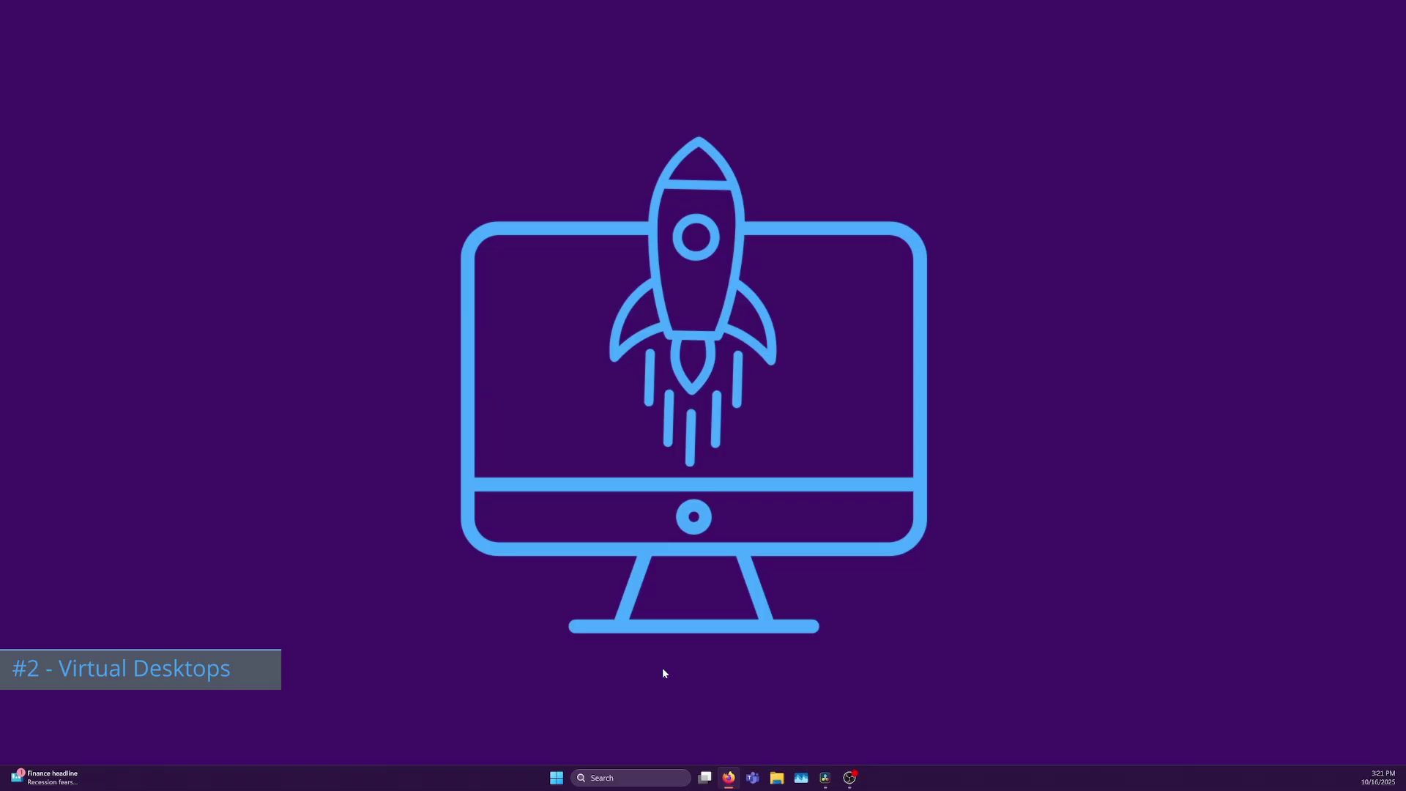
key("ctrl+super+Right")
key("ctrl+super+Right")
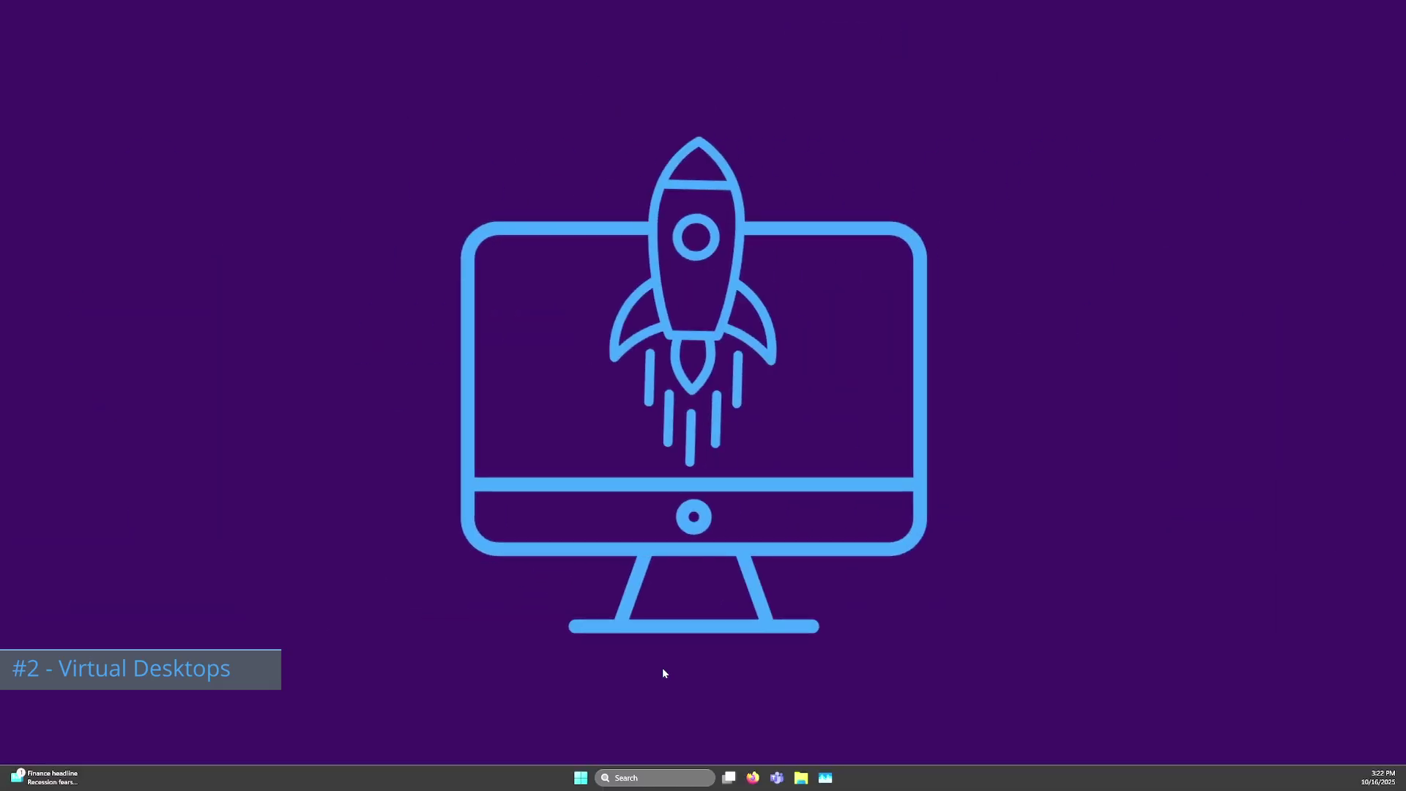
key("ctrl+super+Left")
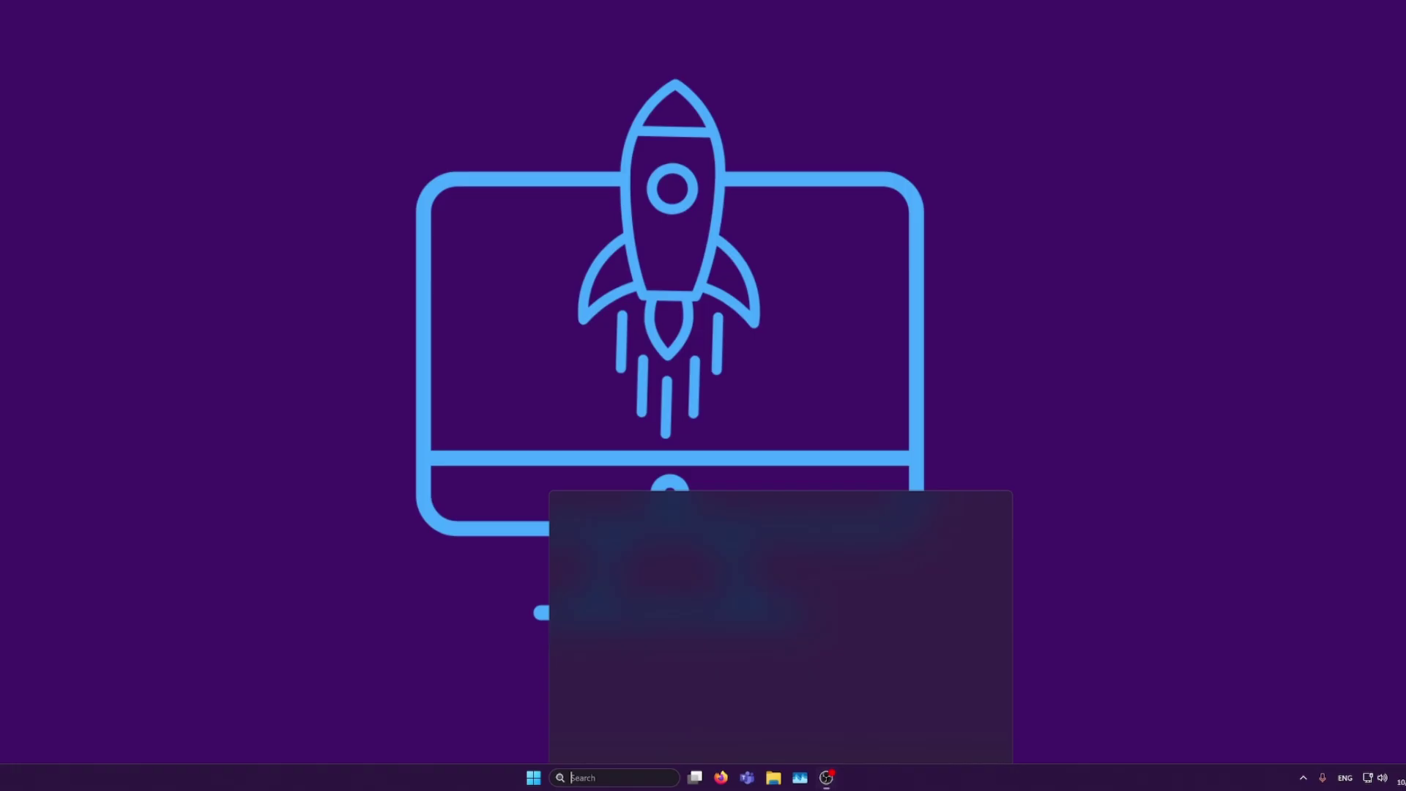
Launch Clock from search and start a 25-minute focus session
type("clock")
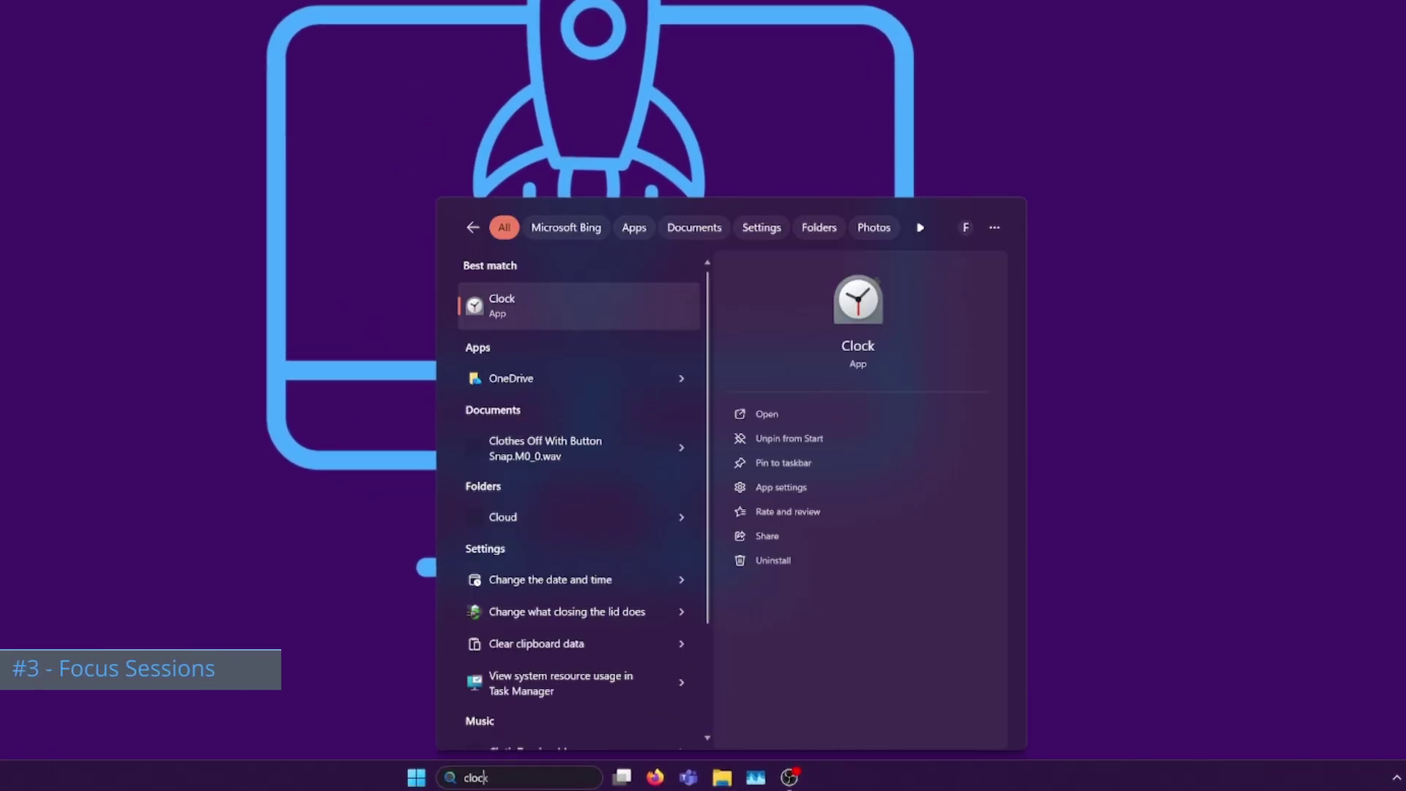
key("Return")
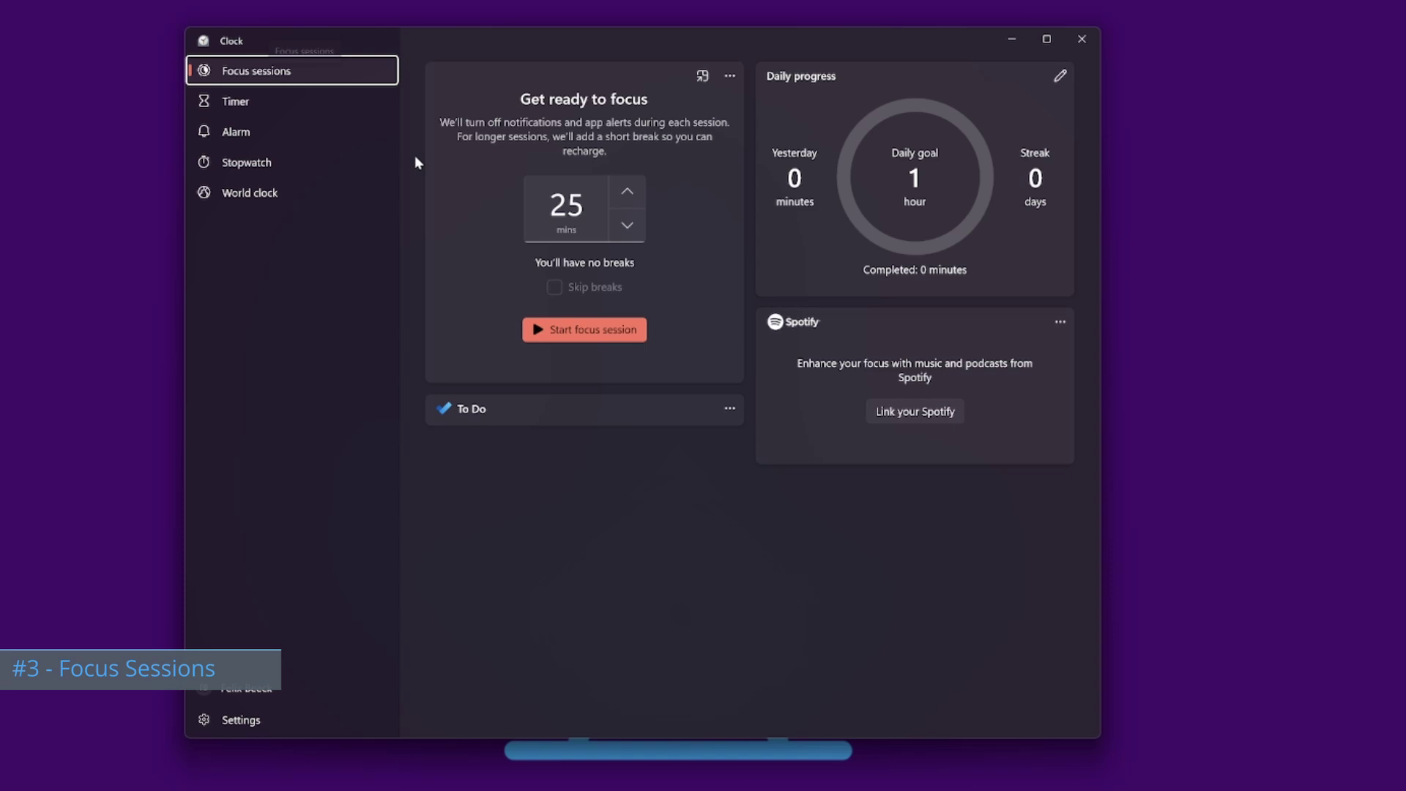
left_click(630, 191)
left_click(630, 191)
left_click(634, 222)
left_click(635, 222)
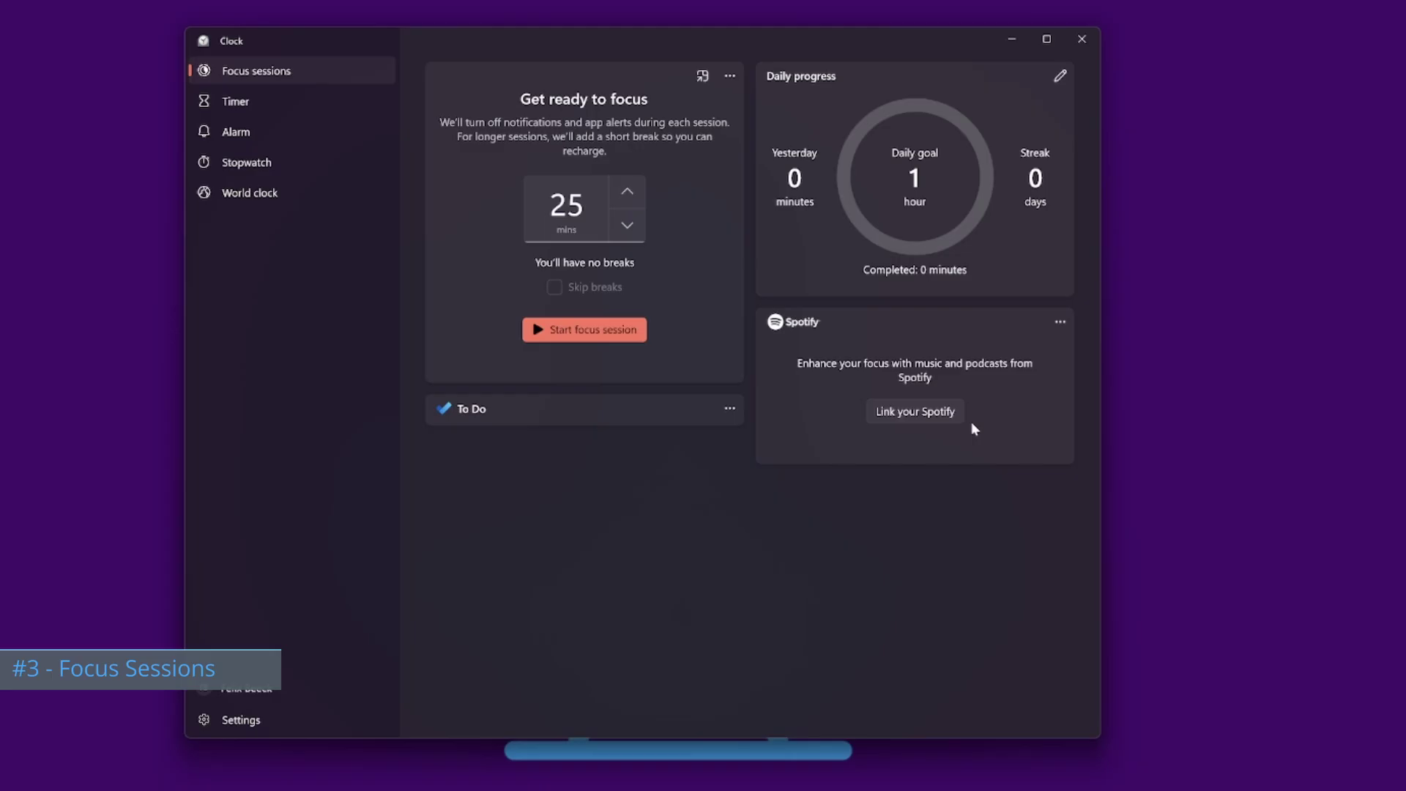
left_click(538, 327)
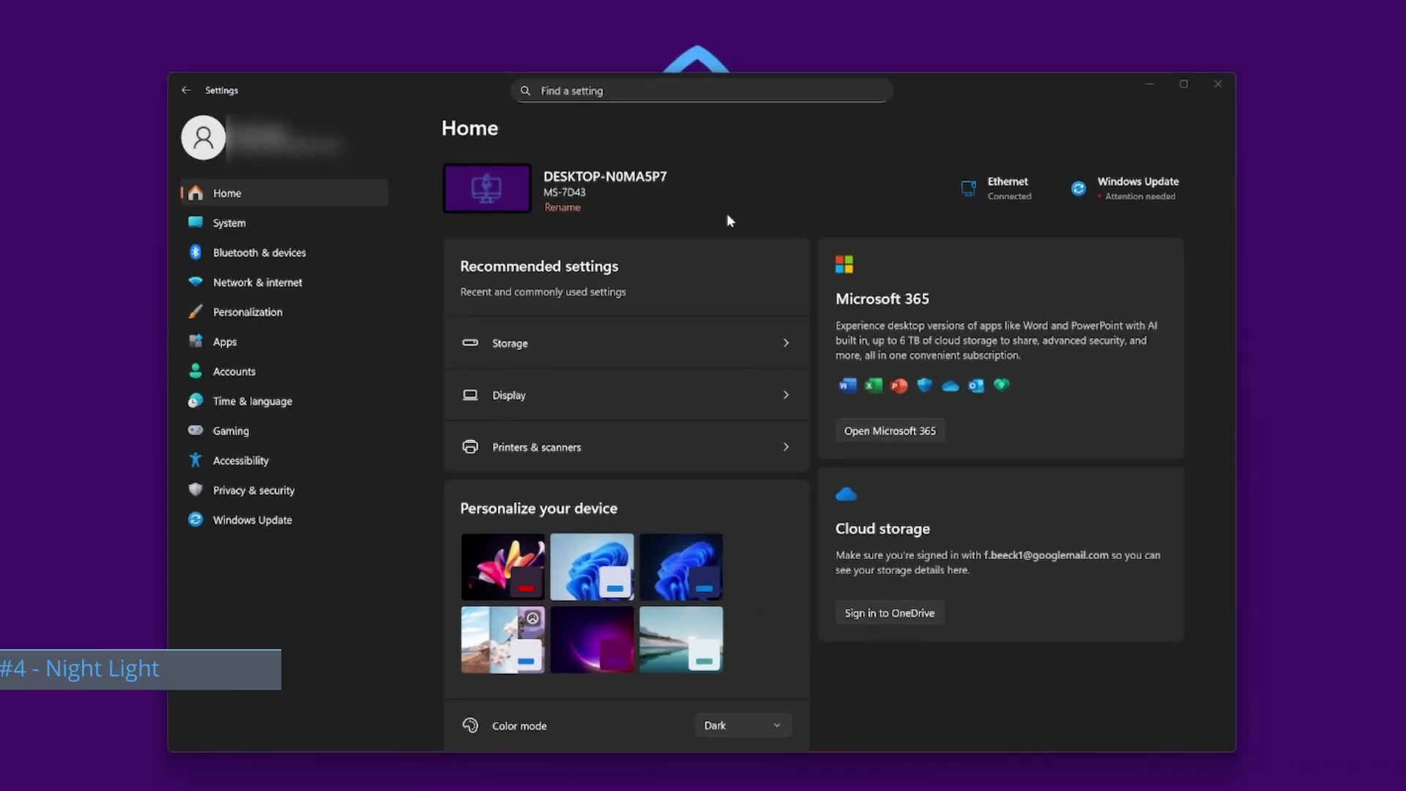
Go to Display's Night light options and reduce the strength slider
left_click(252, 224)
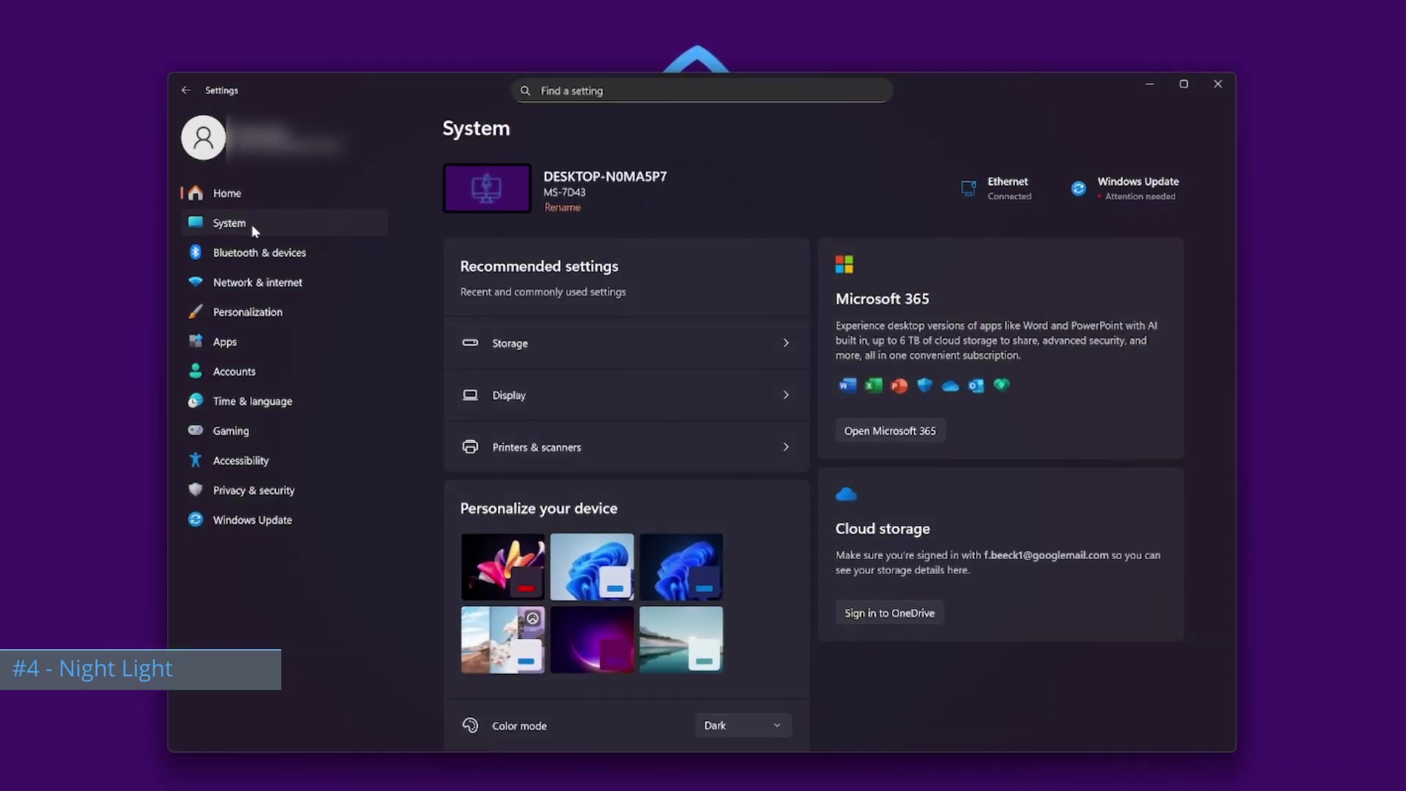
left_click(686, 258)
scroll(1034, 365, "down", 2)
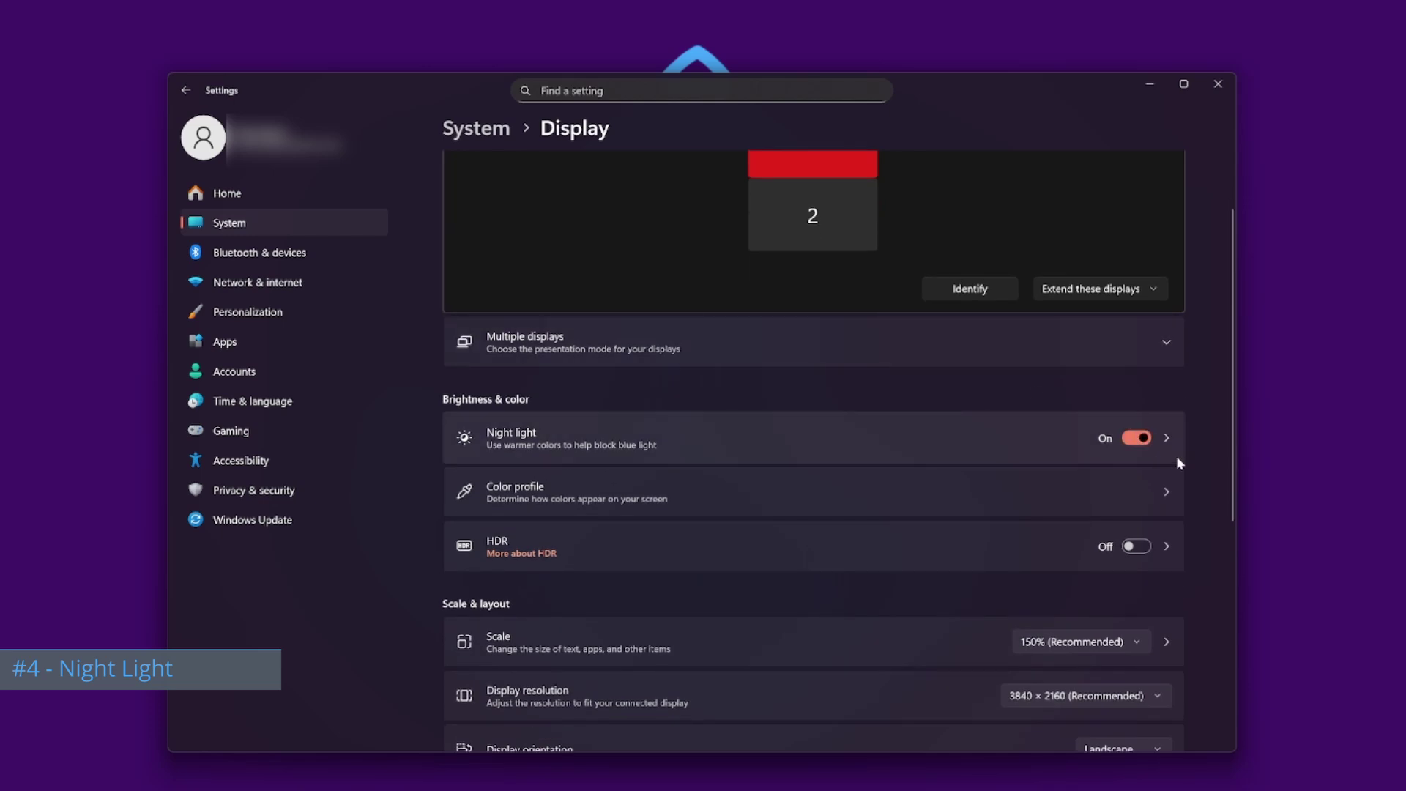
left_click(1167, 438)
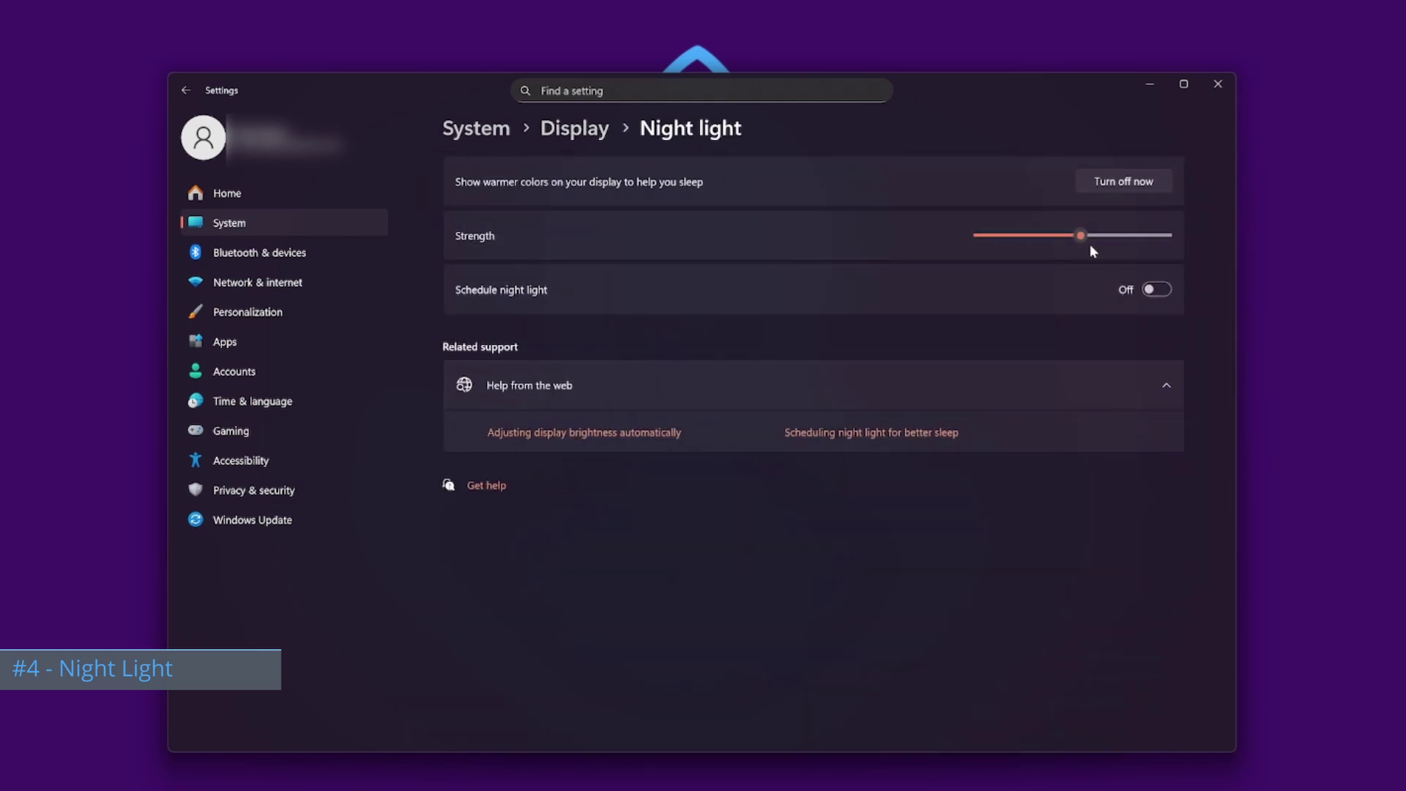
left_click_drag(1106, 251, 1071, 259)
Turn on Schedule night light using set hours, 9:00 PM to 7:00 AM
left_click(1153, 293)
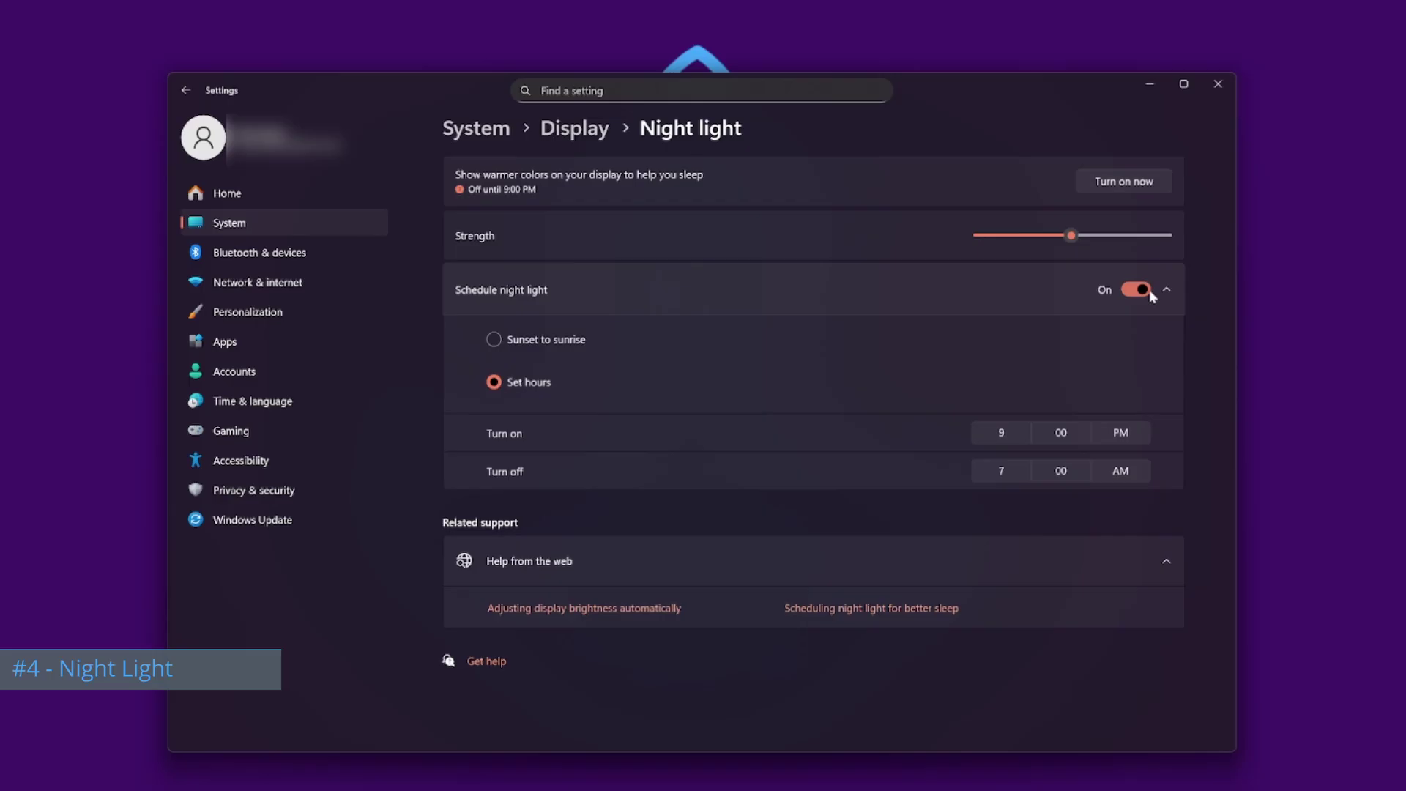
left_click(494, 341)
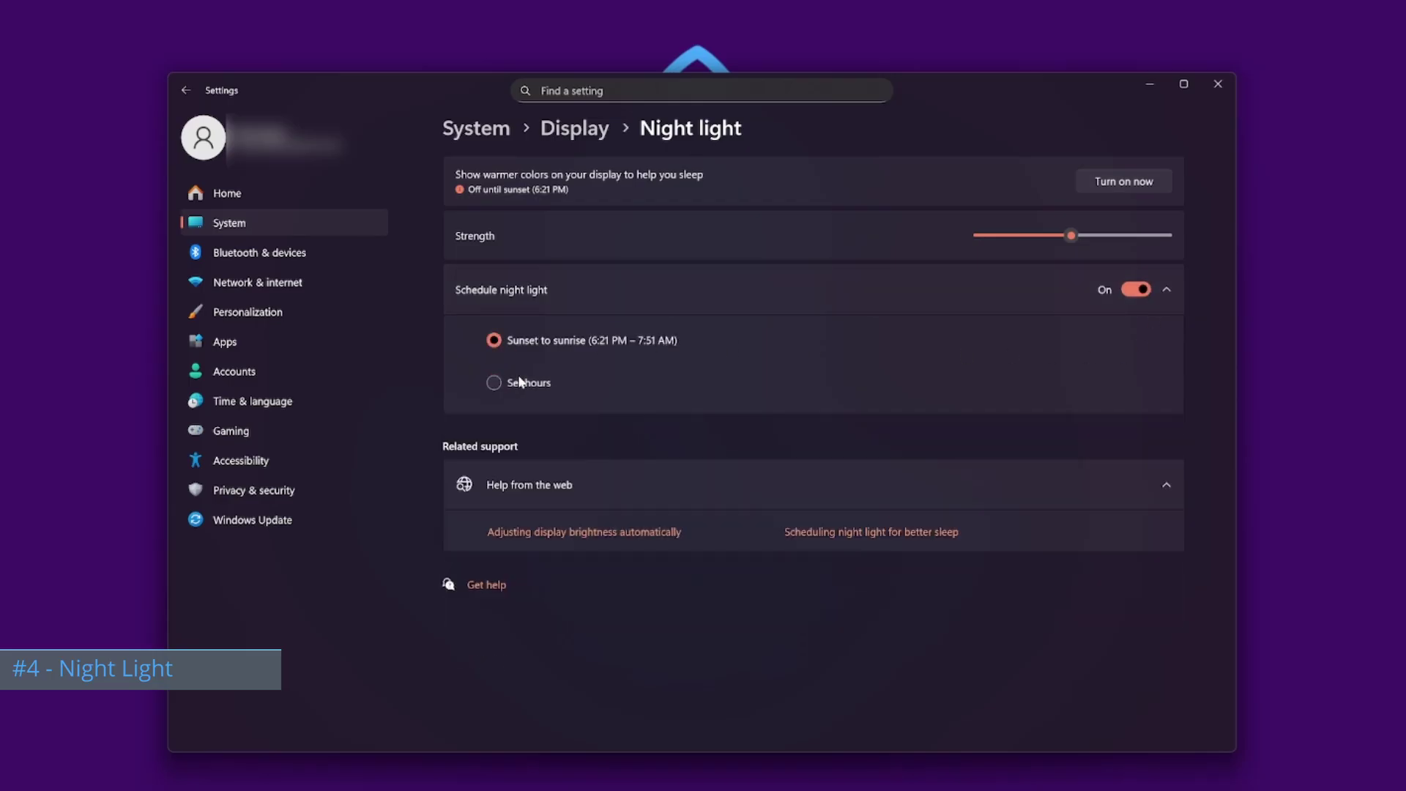
left_click(494, 382)
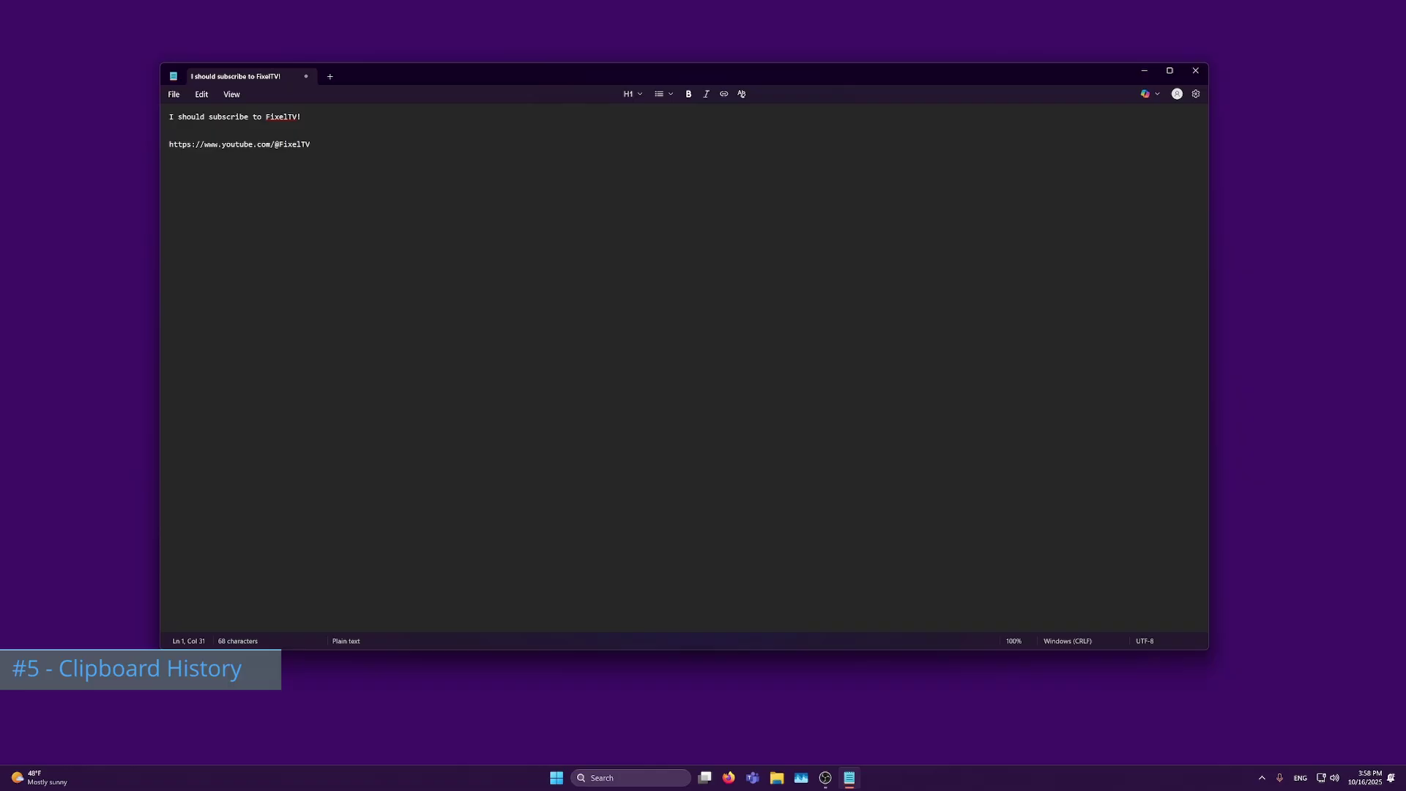
Turn on clipboard history from the Win+V panel
key("super+v")
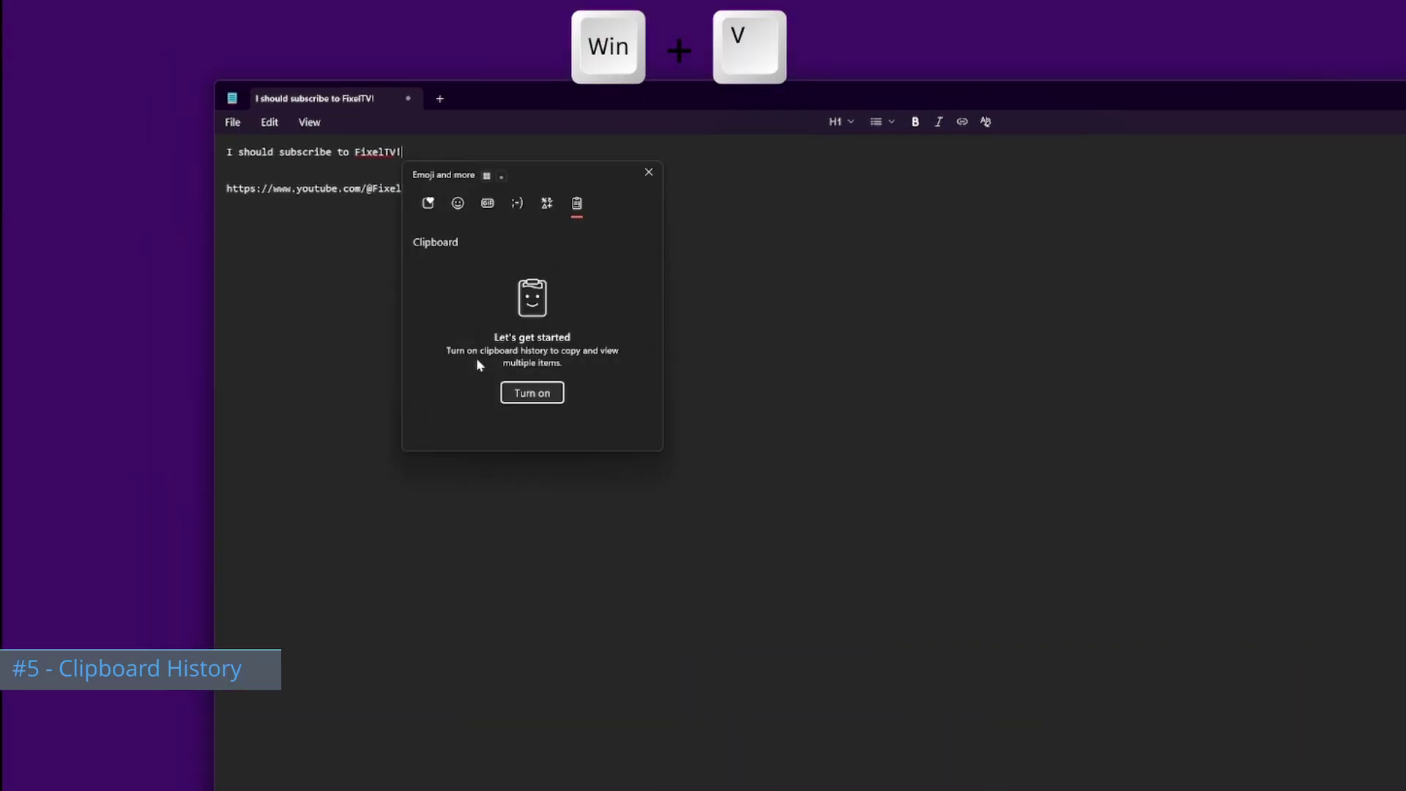
left_click(529, 393)
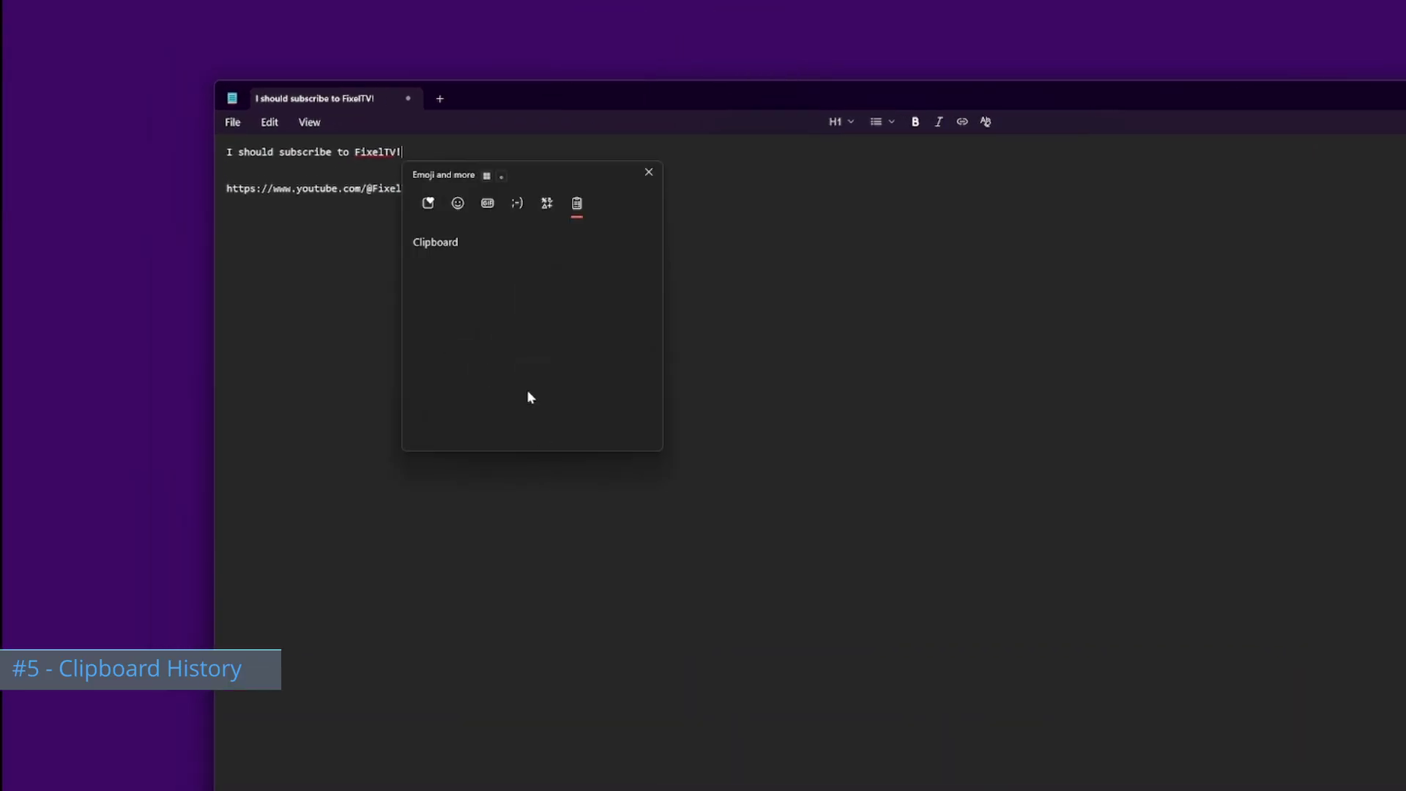
left_click(649, 172)
Copy the subscribe sentence and the URL line from Notepad
left_click_drag(419, 189, 226, 152)
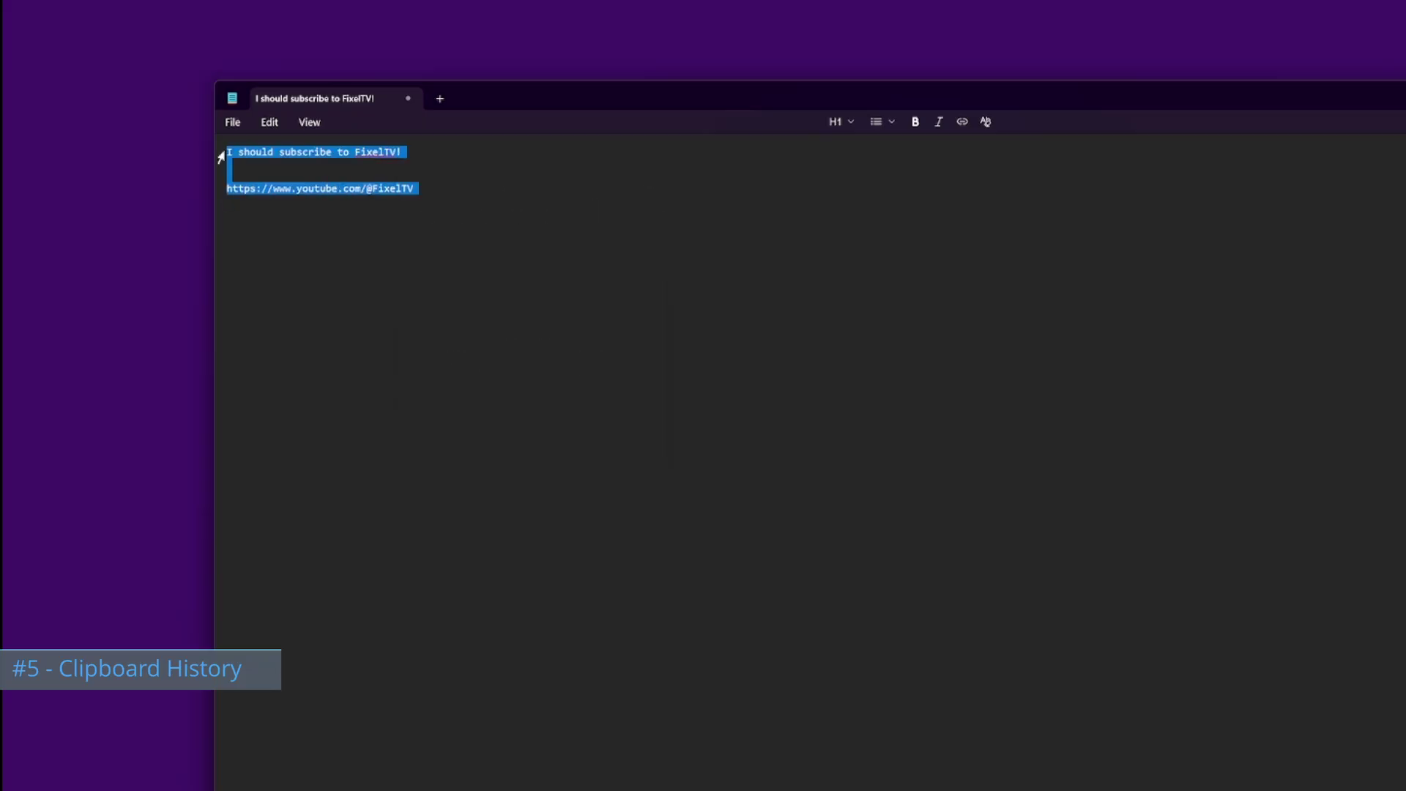
left_click(227, 224)
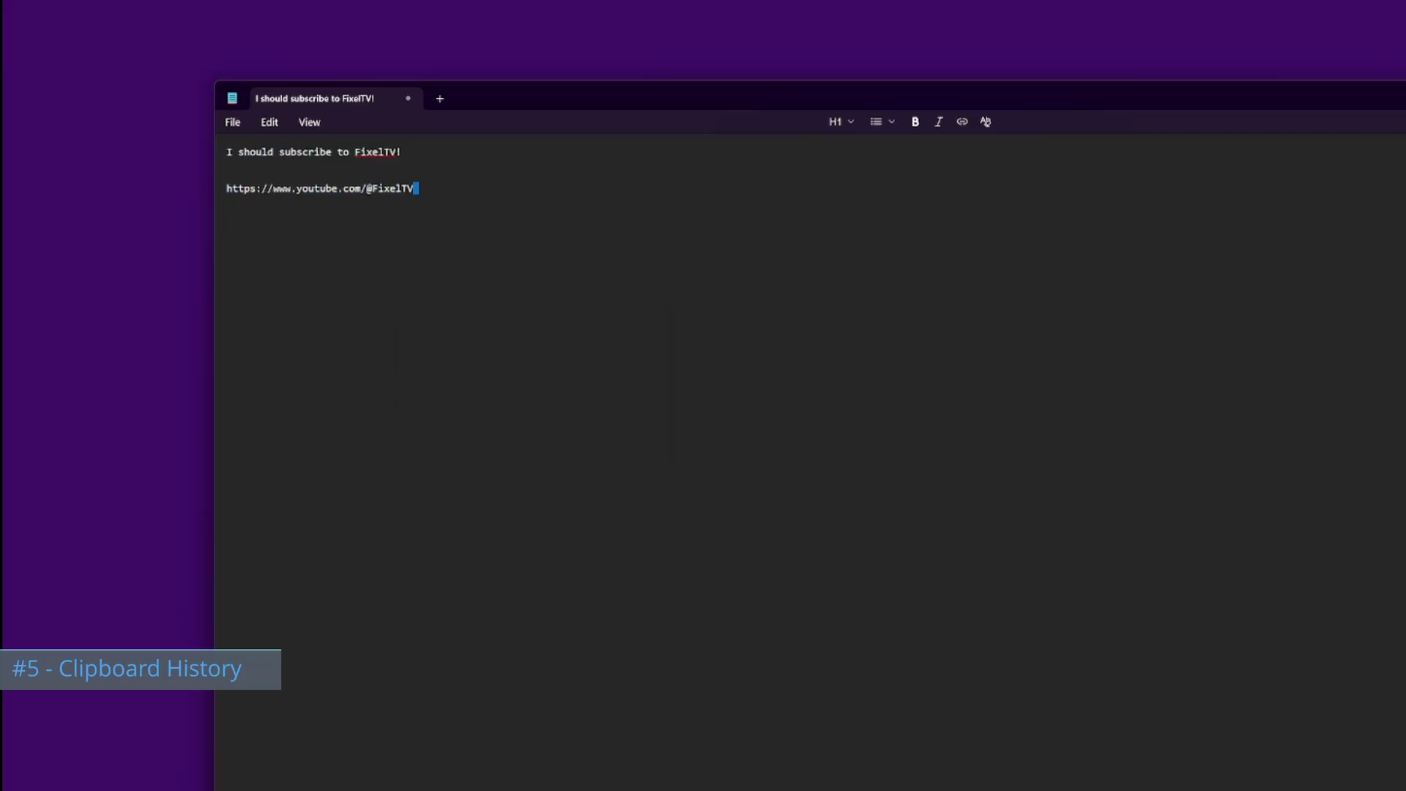
left_click_drag(417, 188, 227, 189)
left_click(227, 224)
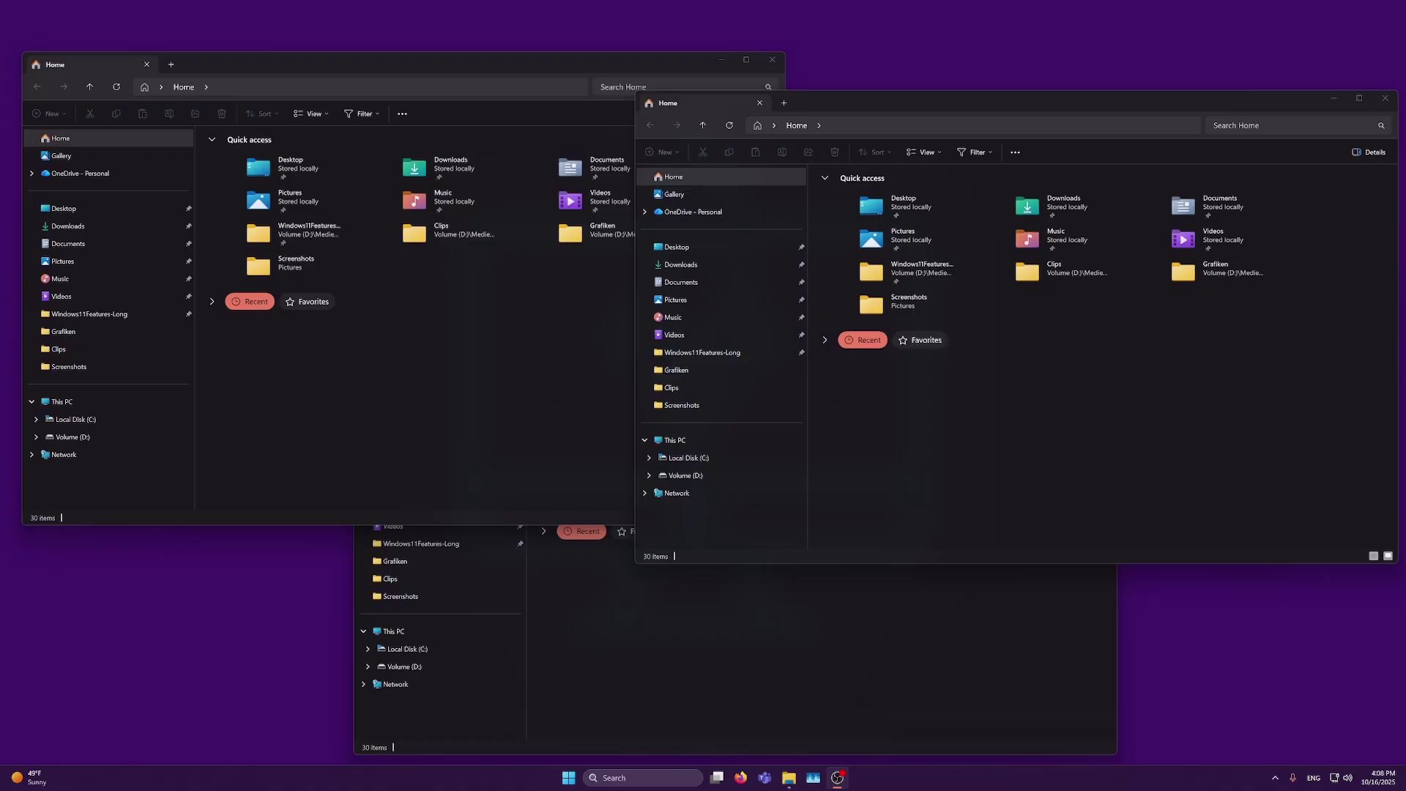
Cycle through the several open File Explorer windows
left_click(762, 634)
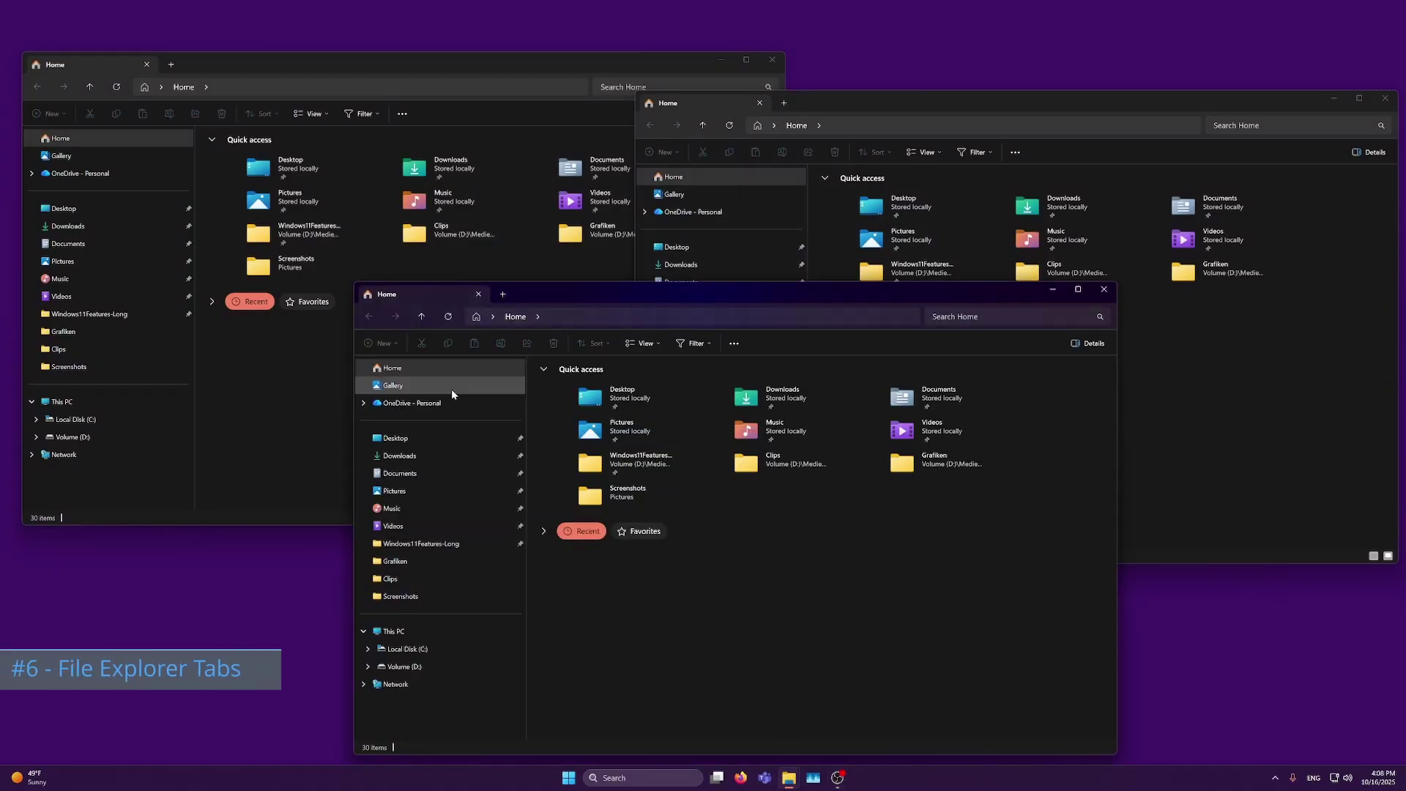
left_click(323, 339)
left_click(927, 101)
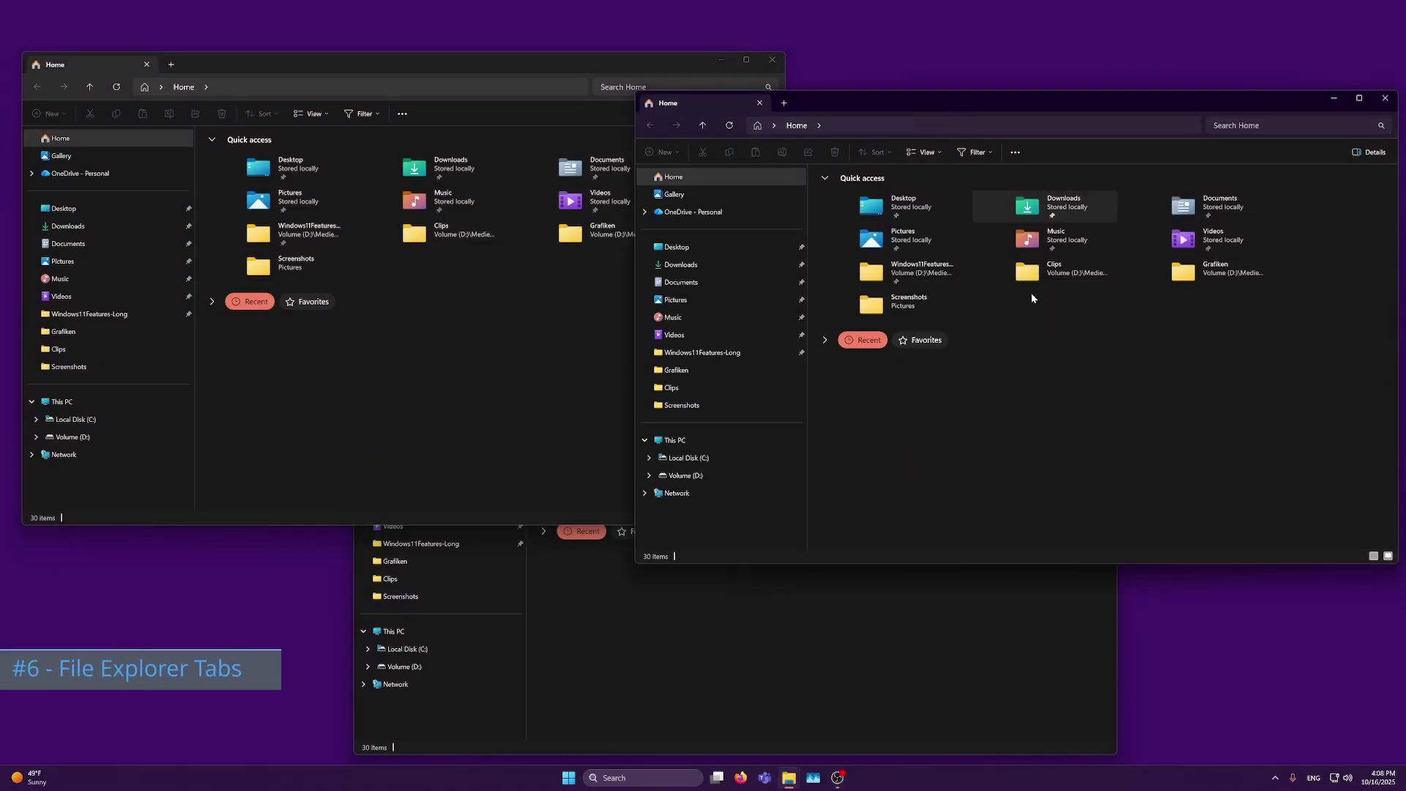
left_click(565, 599)
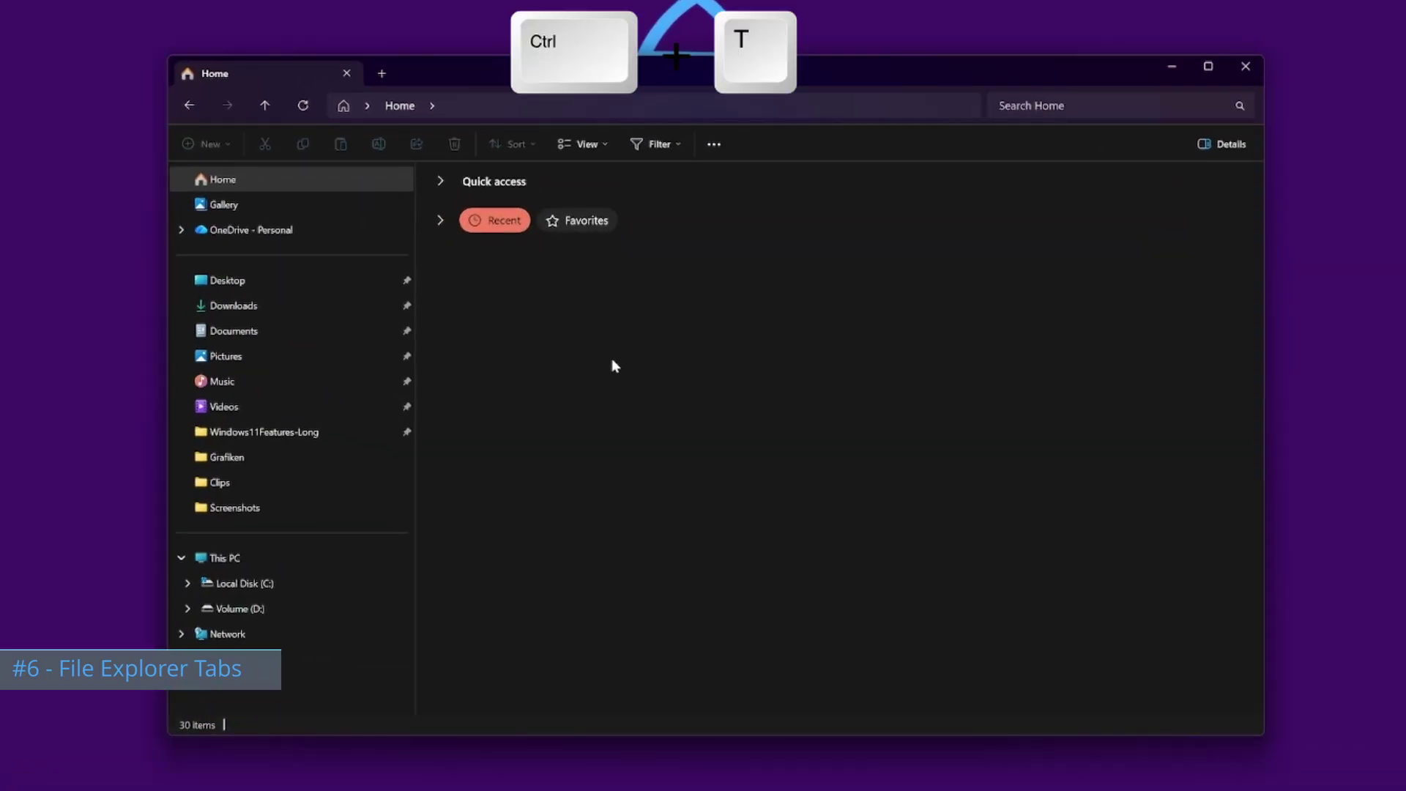
Add a second Home tab with Ctrl+T and switch back and forth between the tabs
key("ctrl+t")
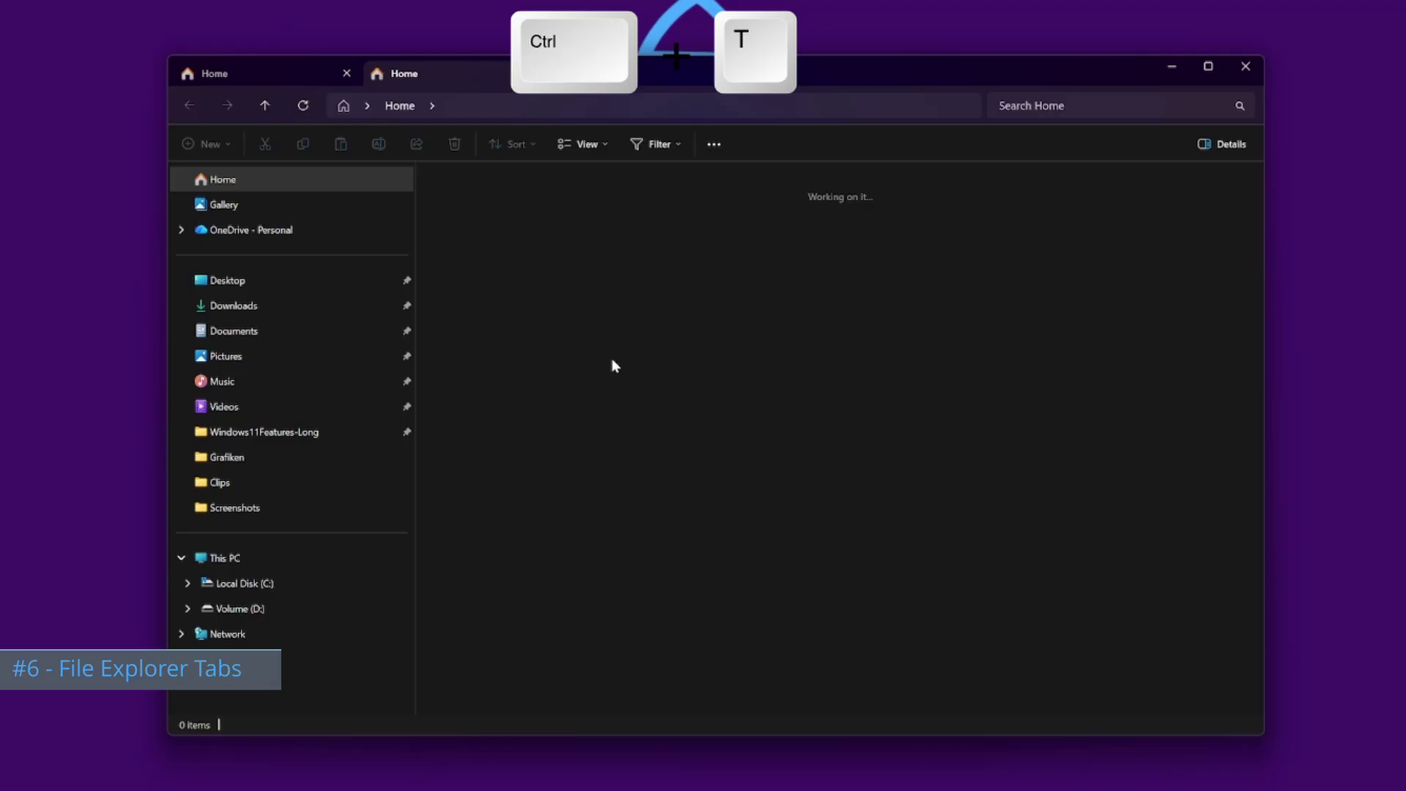
left_click(243, 77)
left_click(455, 76)
left_click(274, 71)
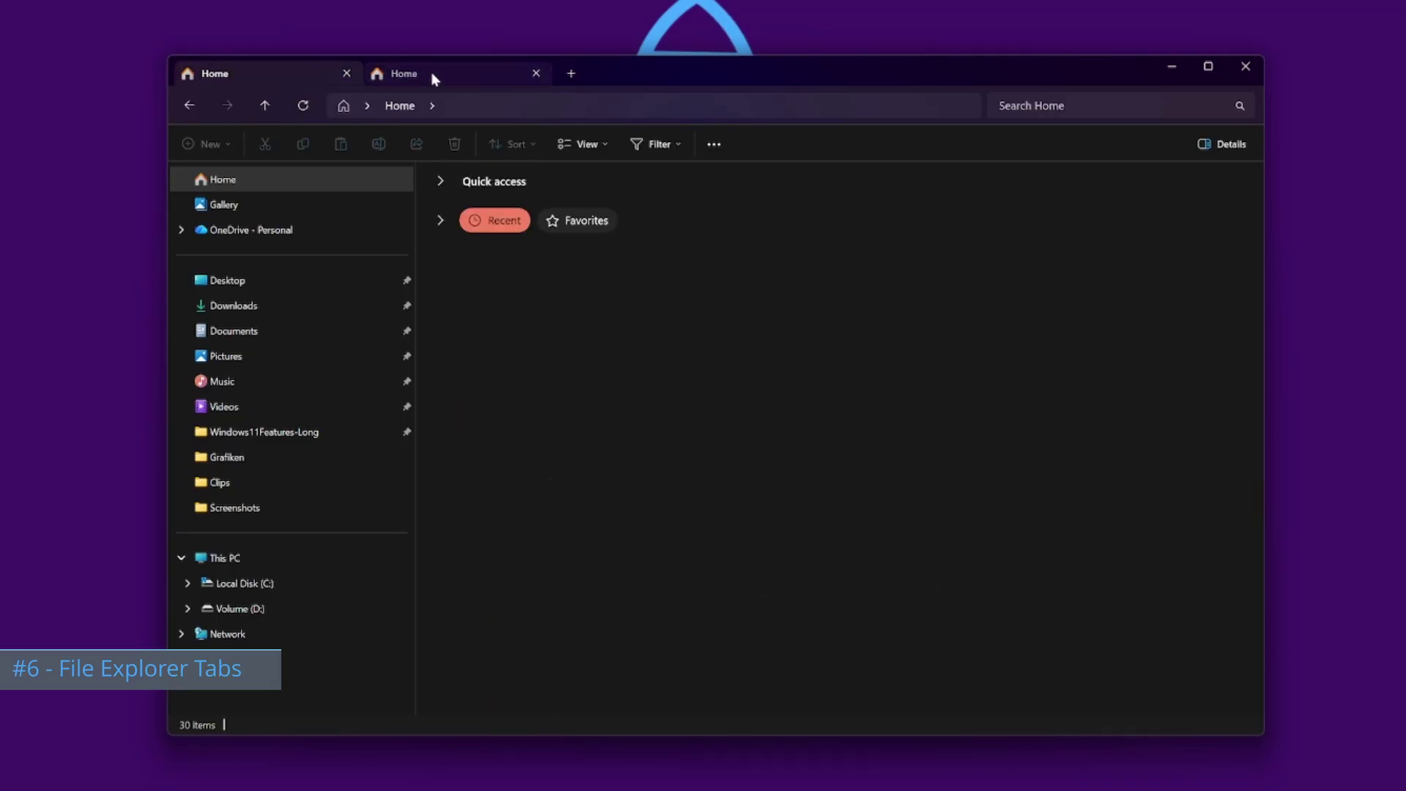
left_click(433, 78)
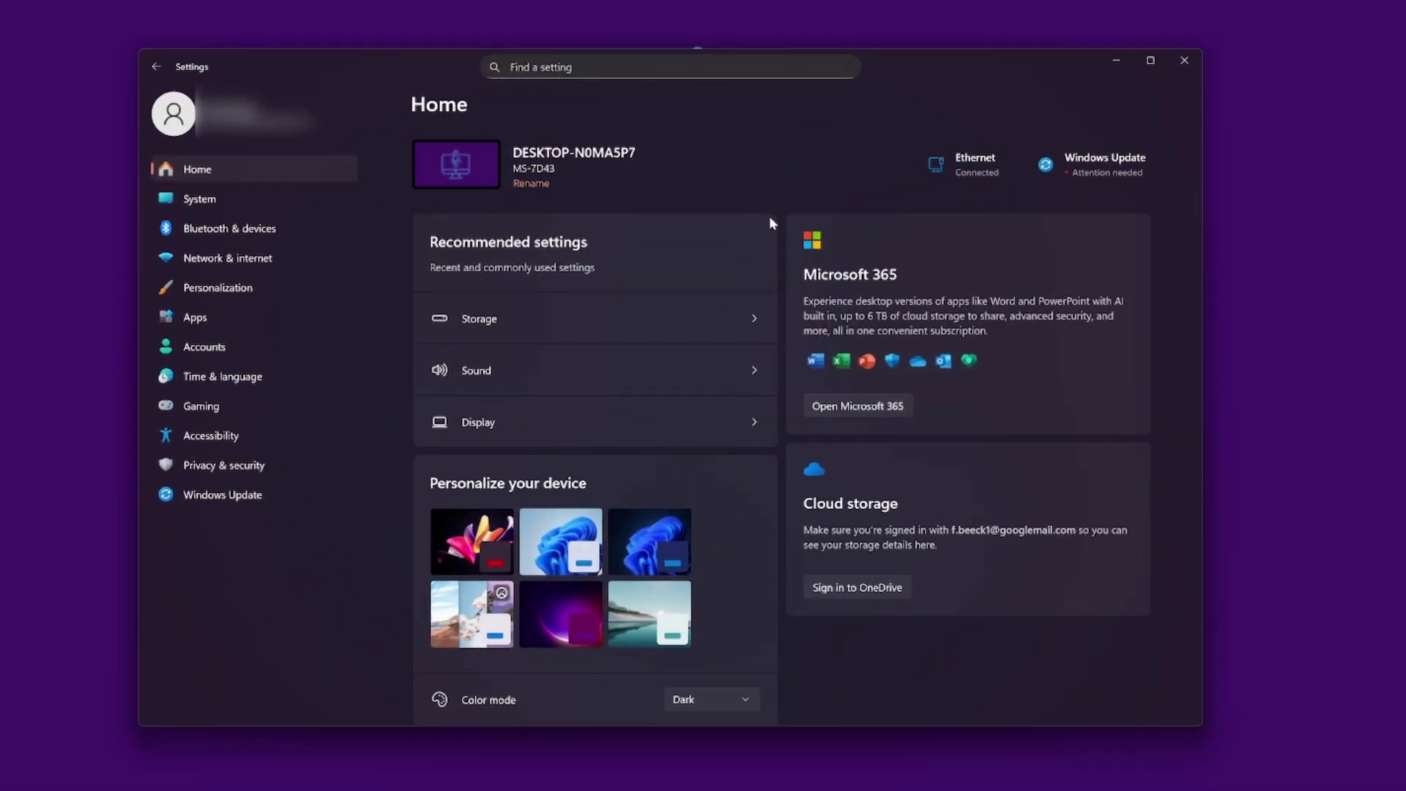
Switch Storage Sense on under System > Storage
left_click(235, 196)
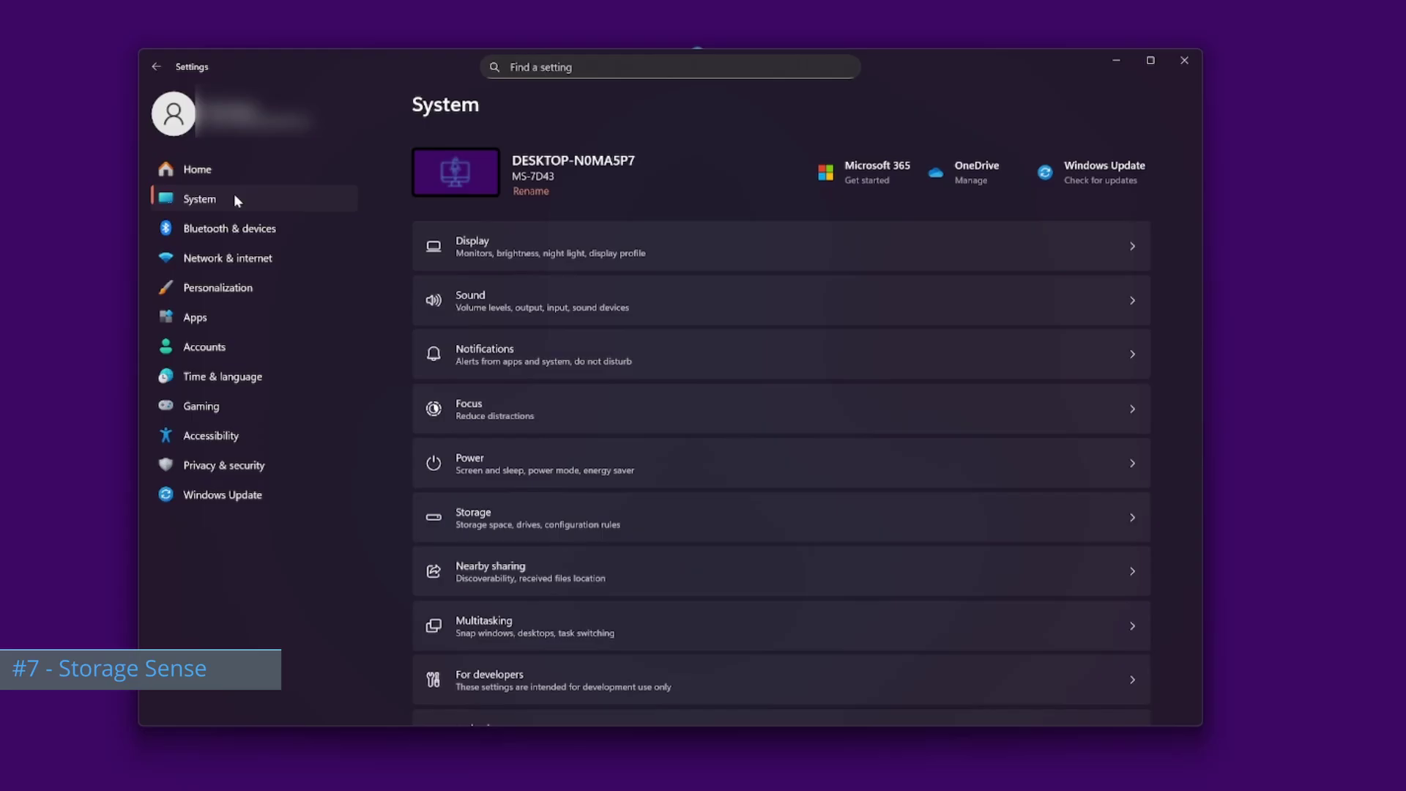
left_click(672, 507)
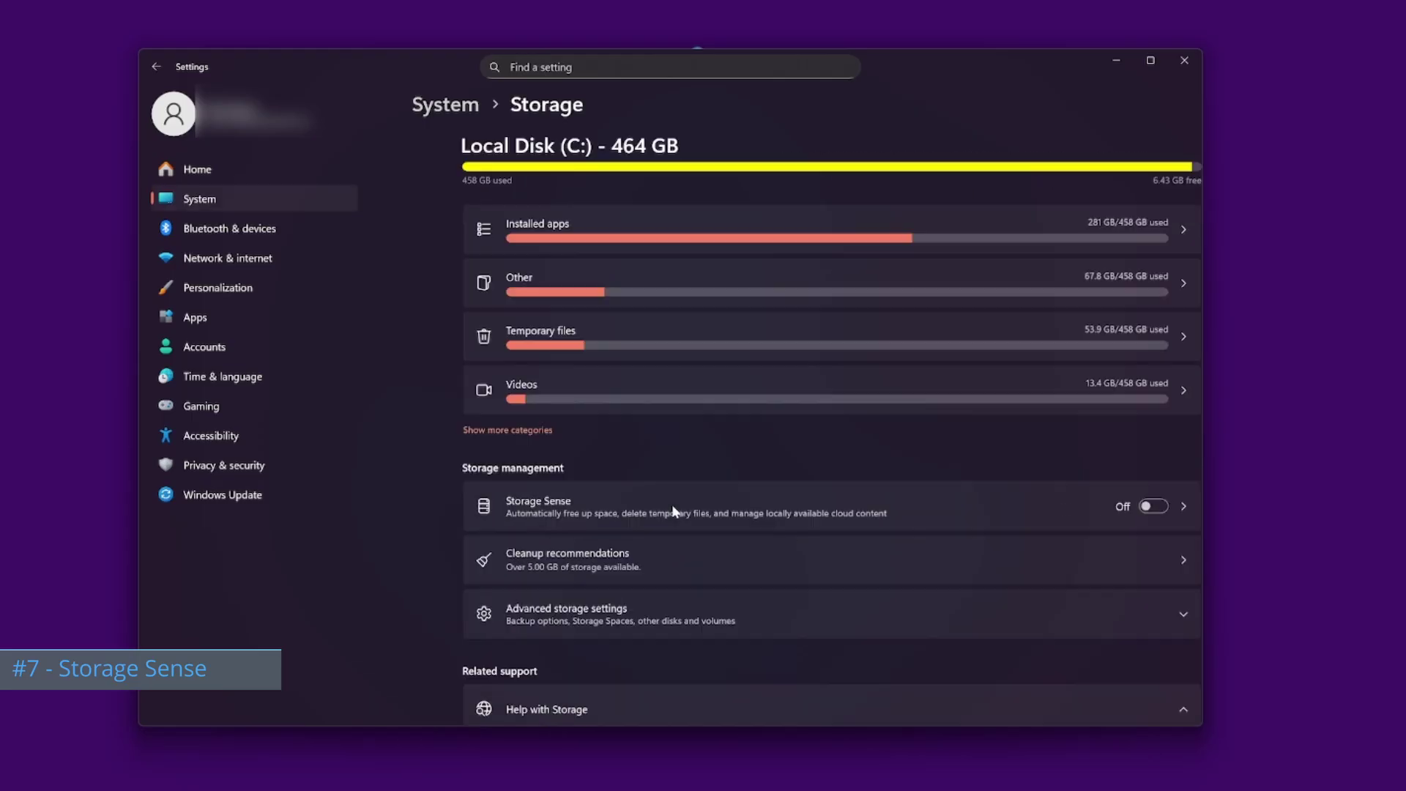
left_click(1103, 506)
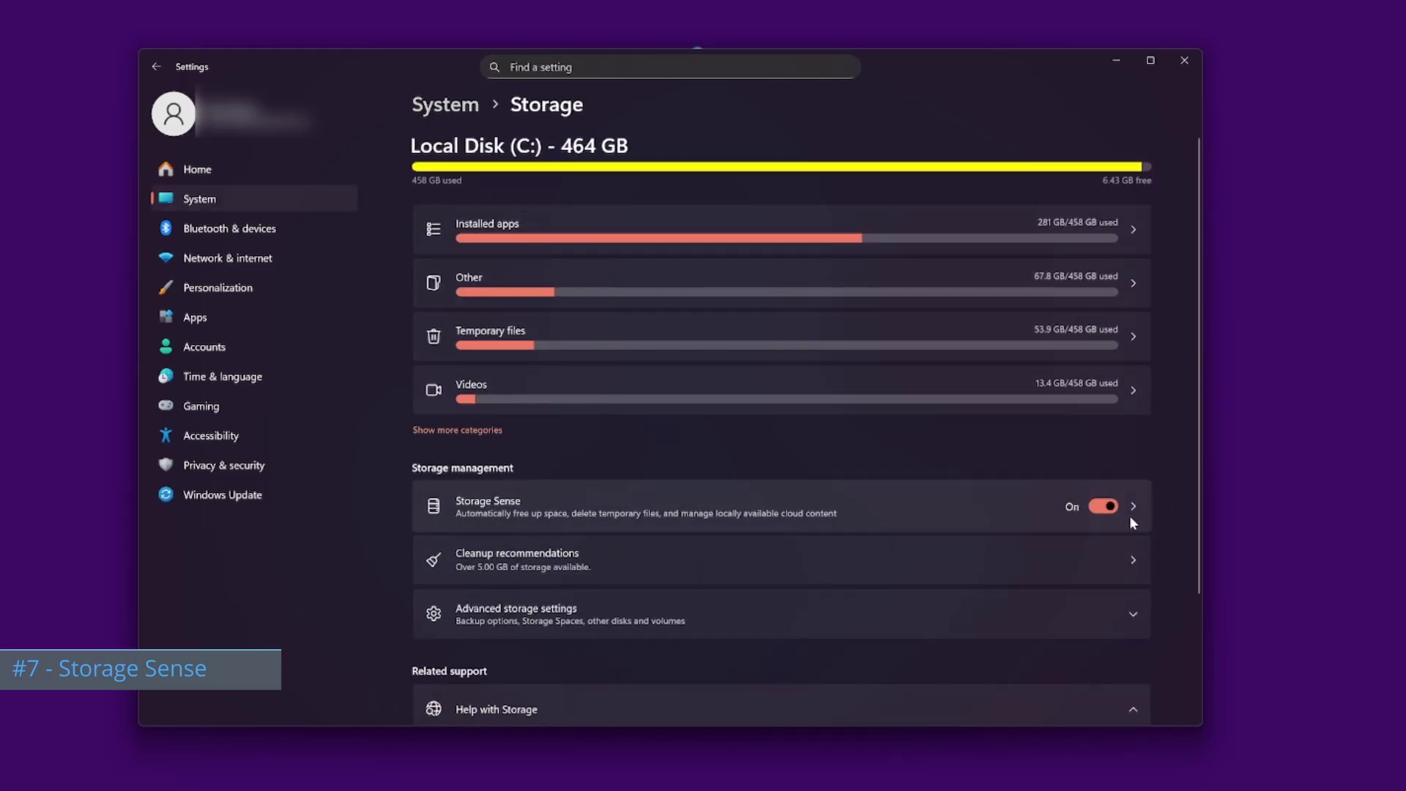
Review Storage Sense's run schedule and Recycle Bin options, keeping defaults (30 days)
left_click(1133, 505)
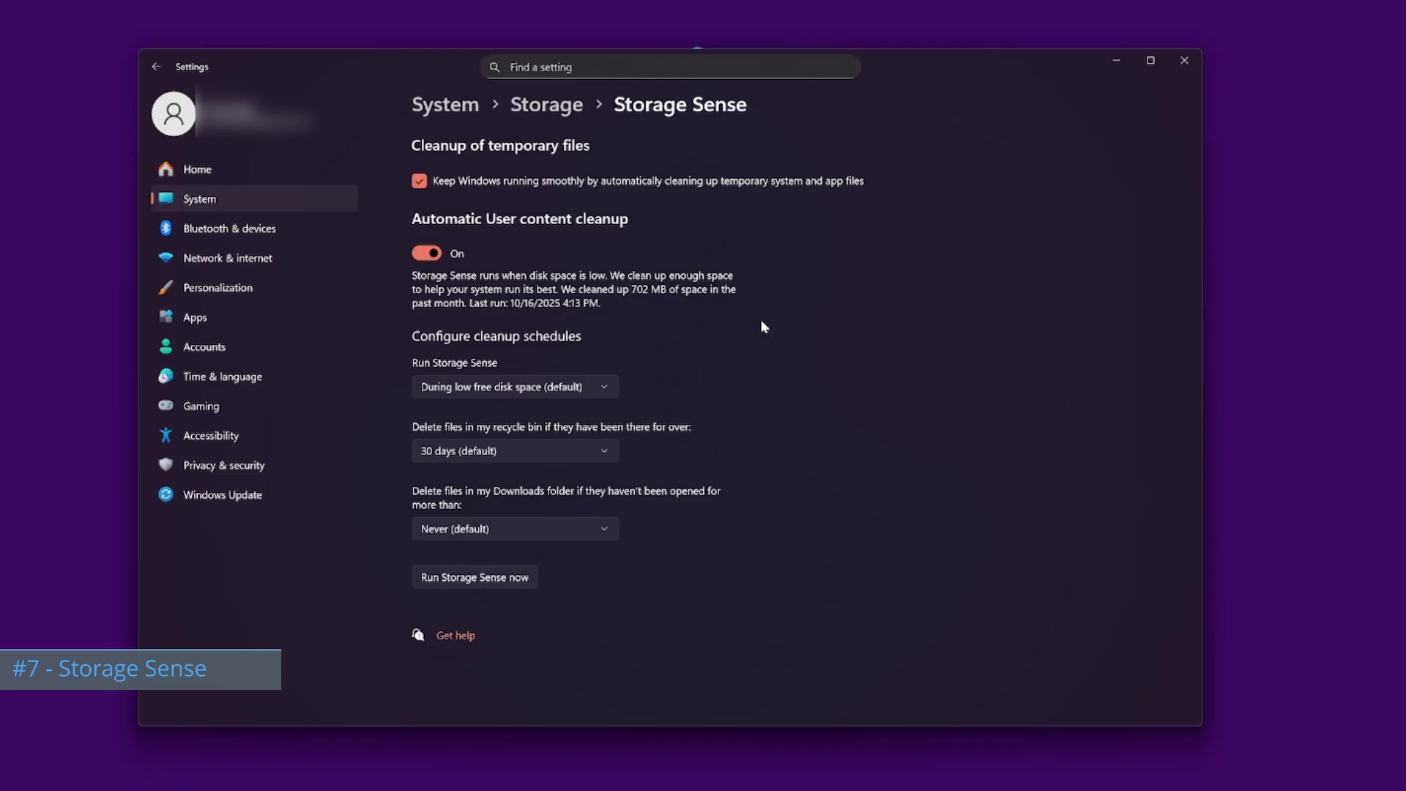
left_click(608, 386)
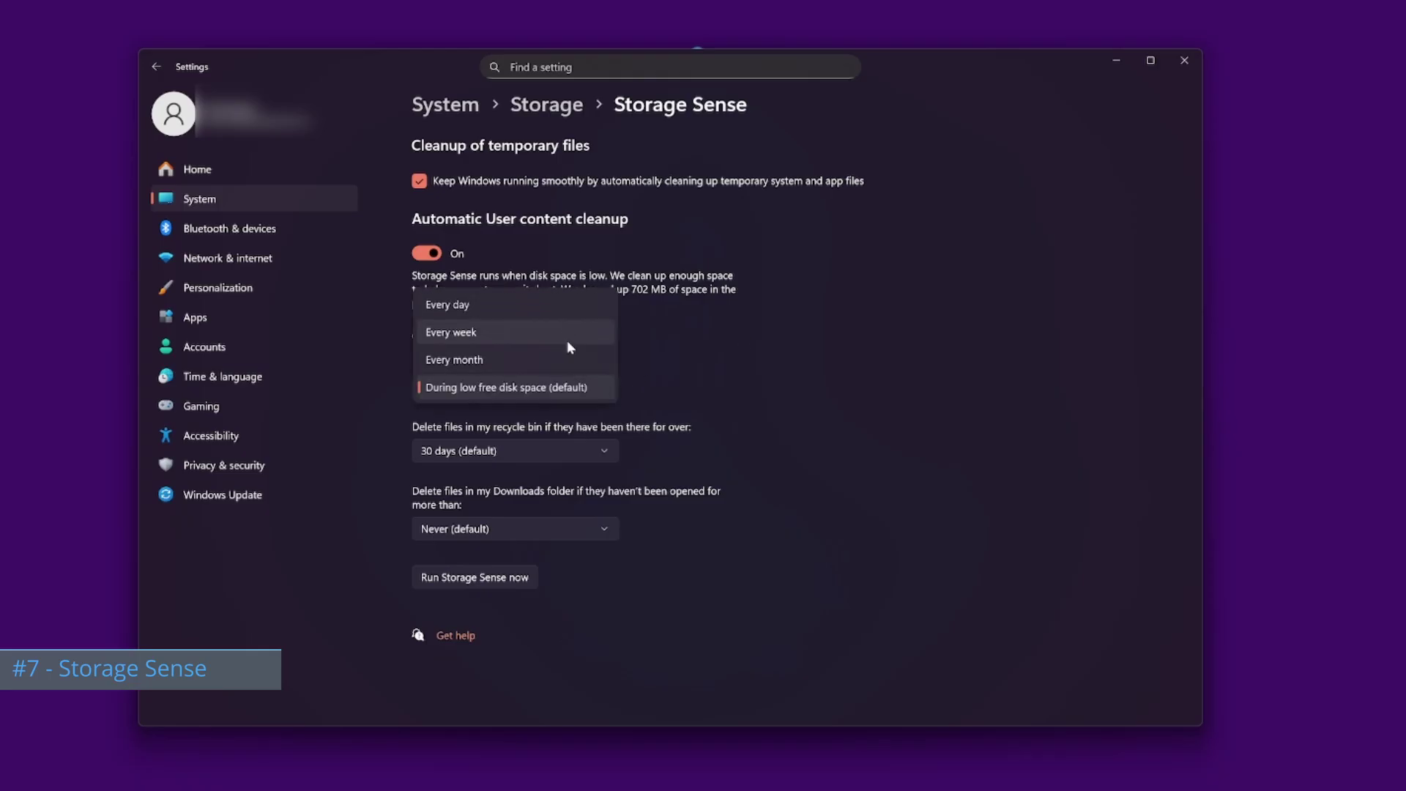
left_click(734, 379)
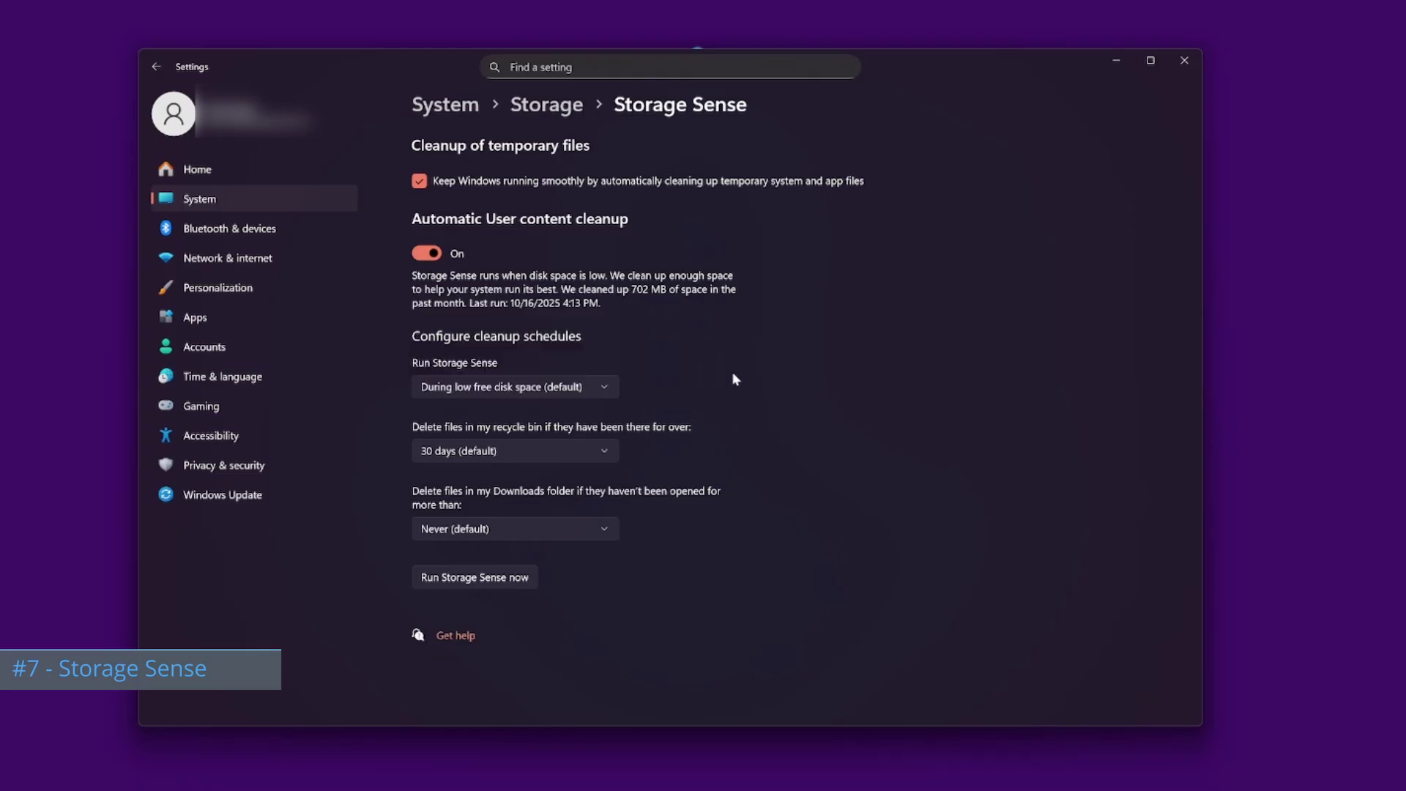
left_click(604, 452)
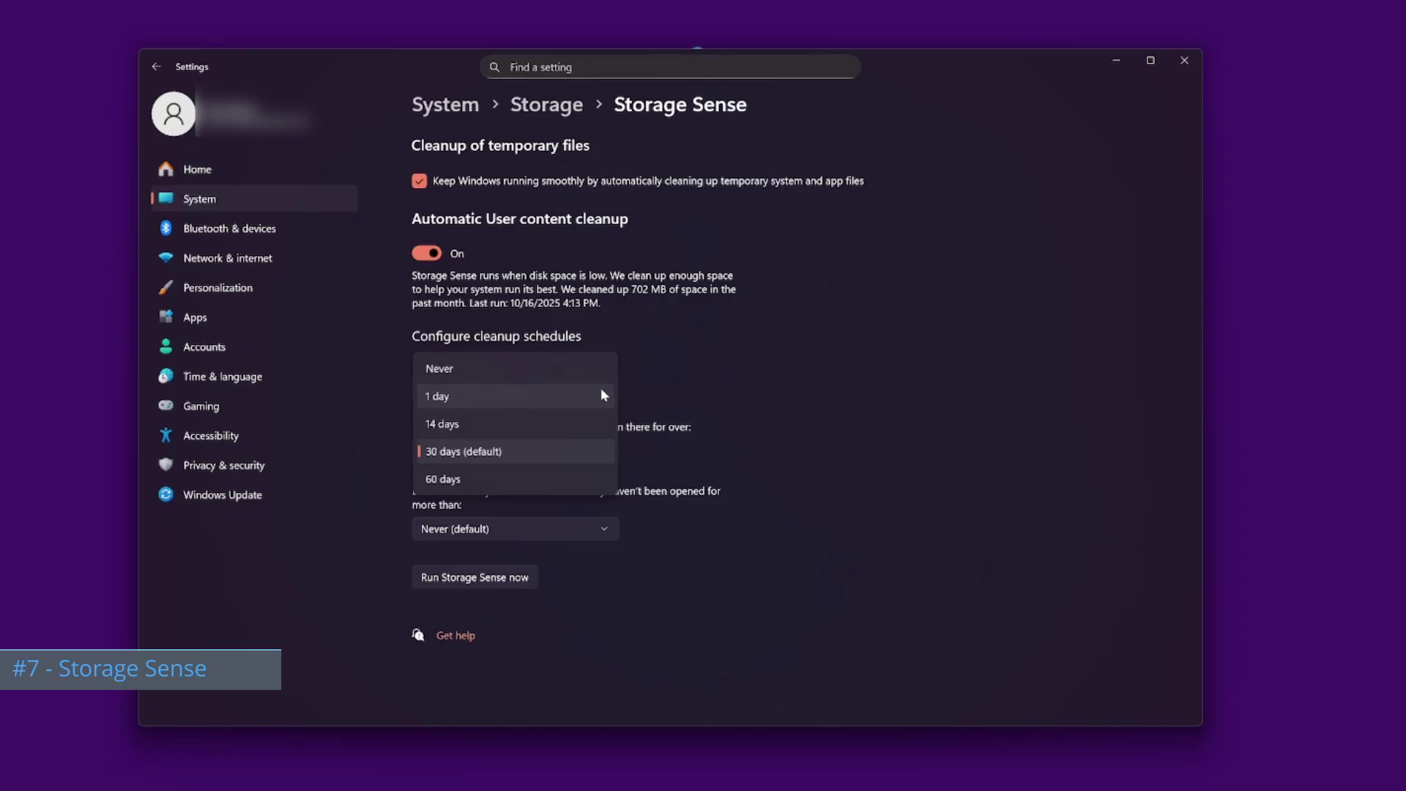
left_click(711, 517)
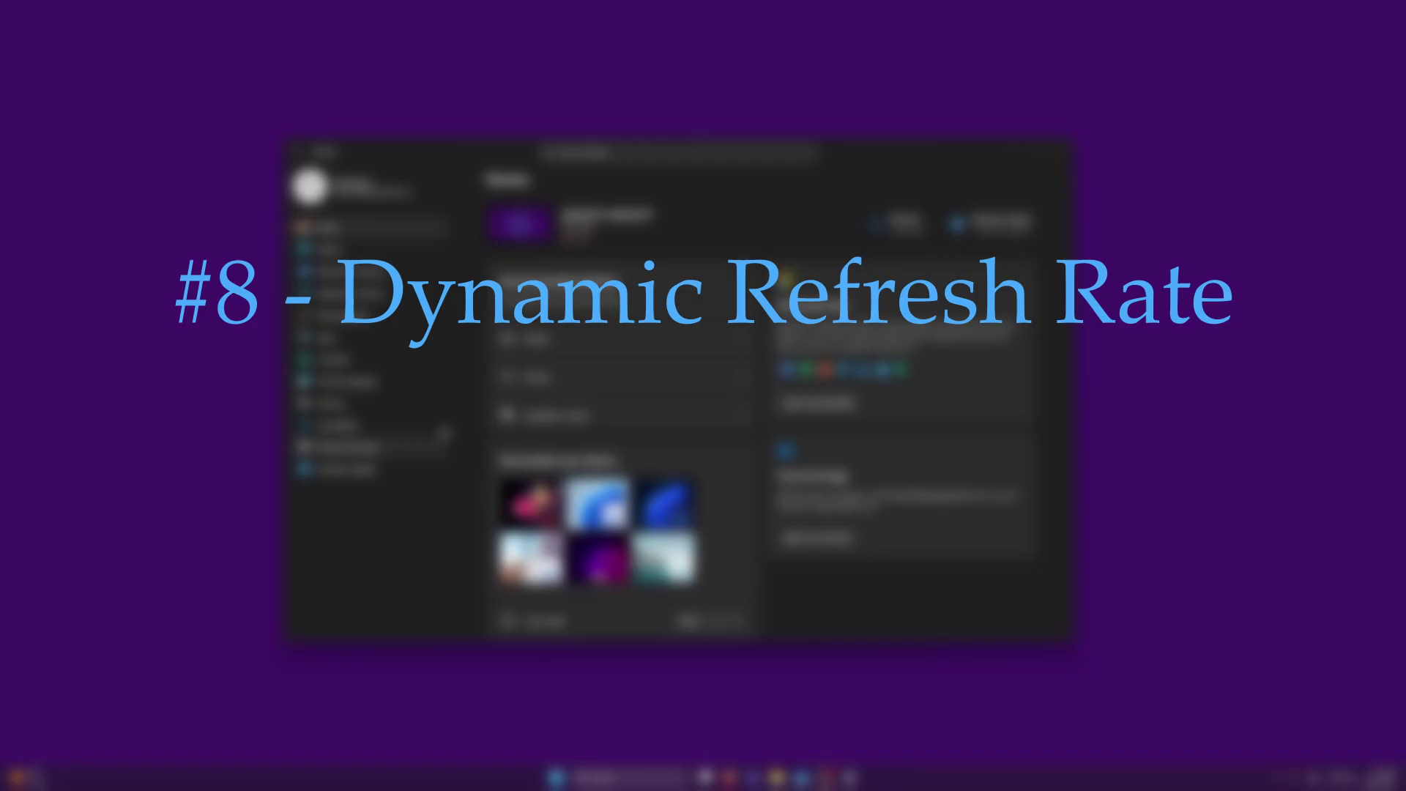
Show Advanced display info under System > Display: 60 Hz, dynamic refresh rate unsupported
left_click(369, 256)
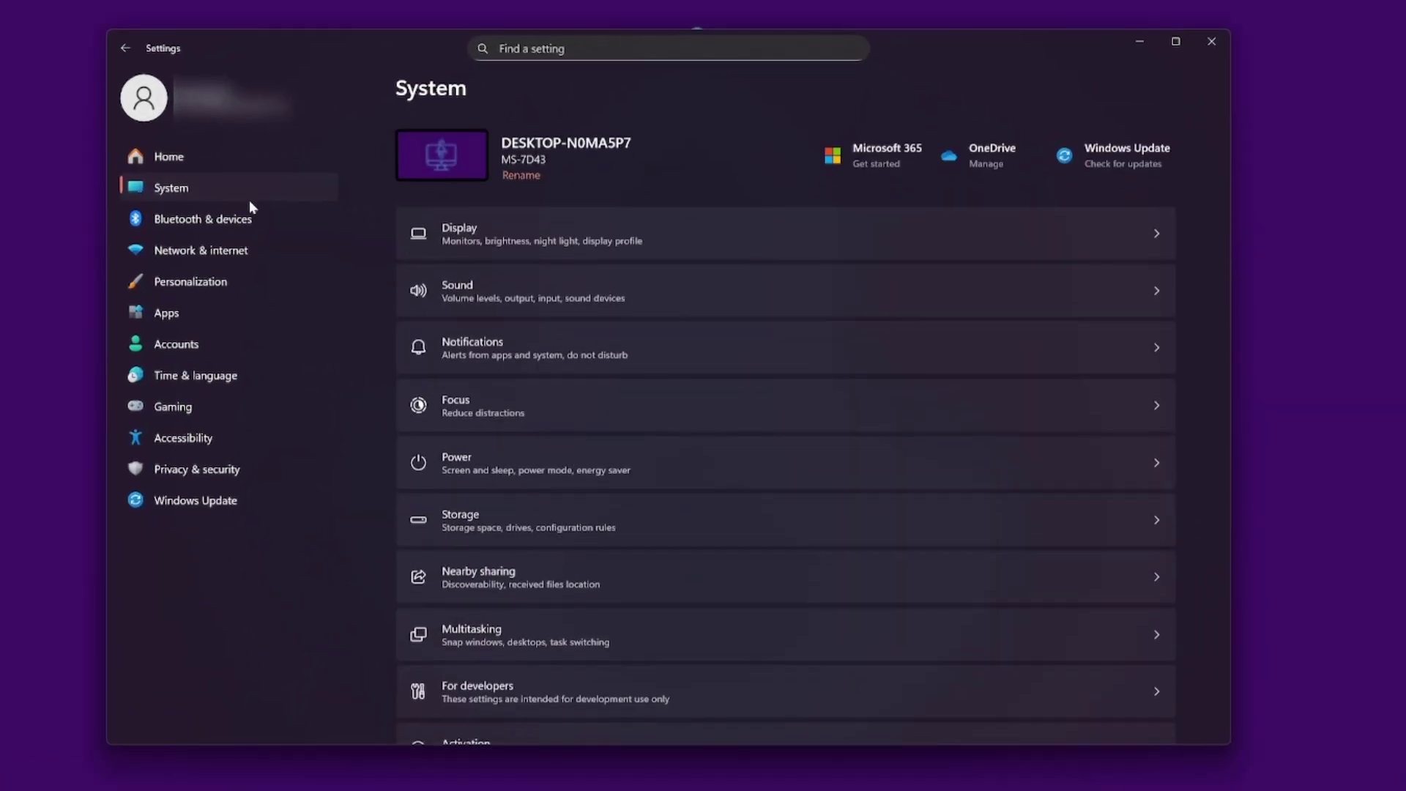
left_click(609, 276)
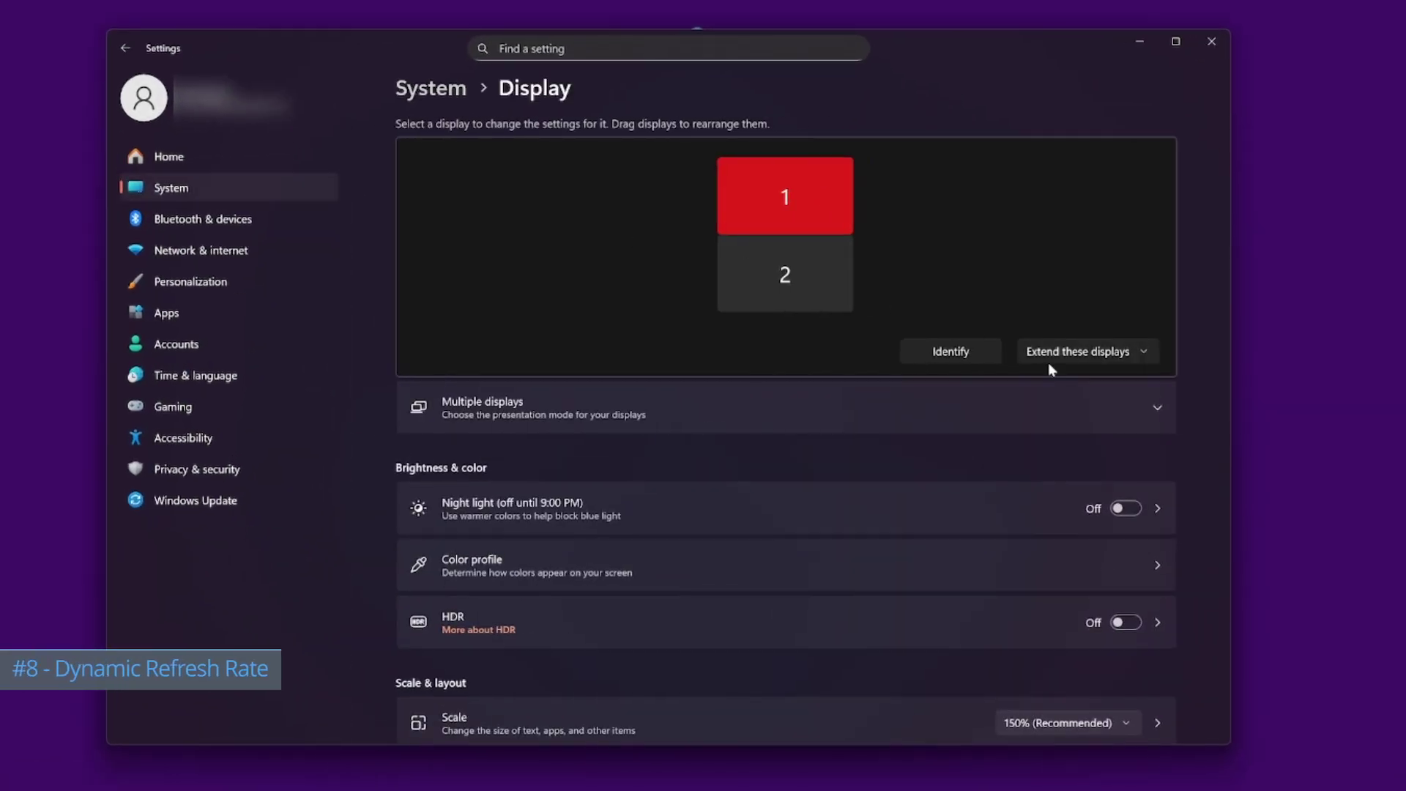
scroll(1065, 380, "down", 6)
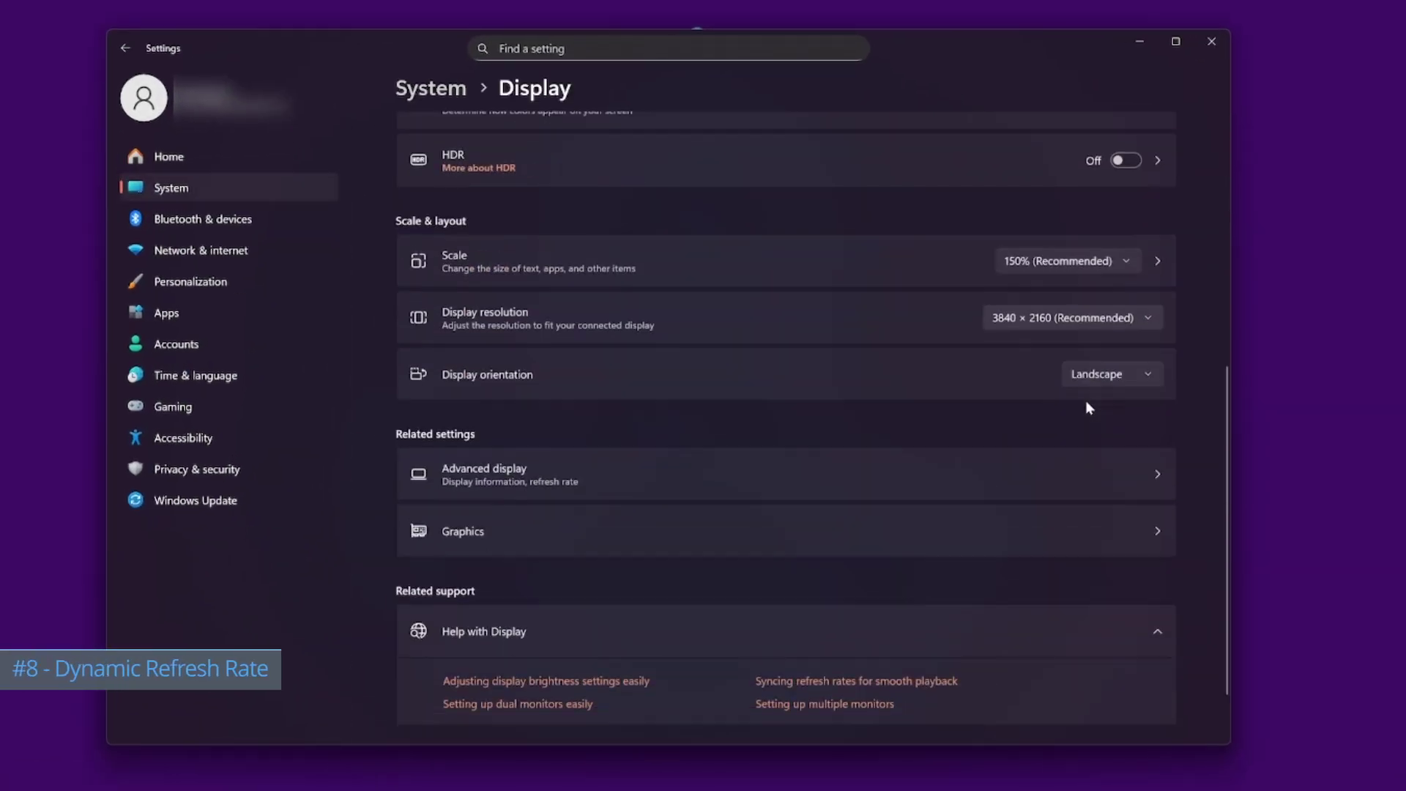
left_click(1155, 459)
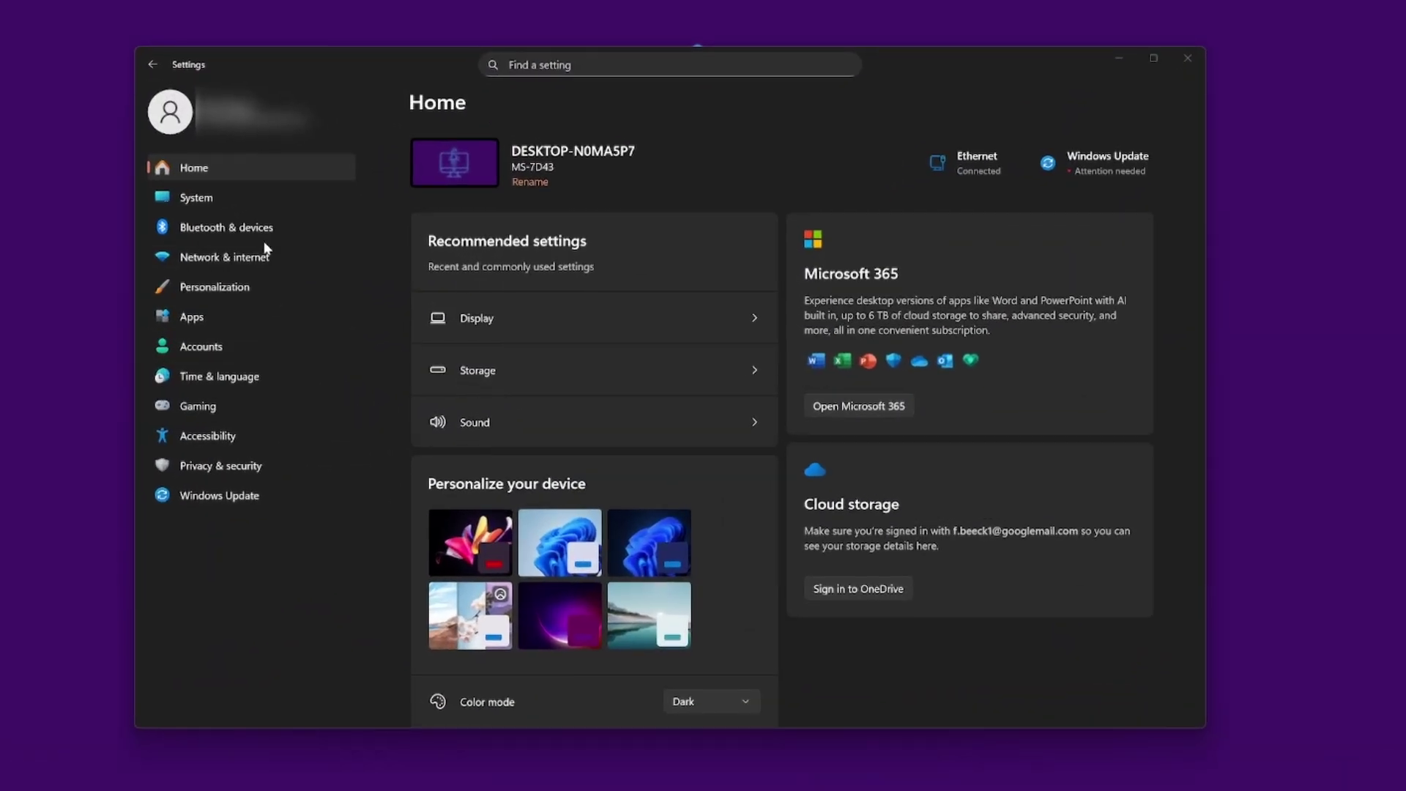
Start PIN (Windows Hello) setup under Accounts > Sign-in options, reaching password verification
left_click(244, 344)
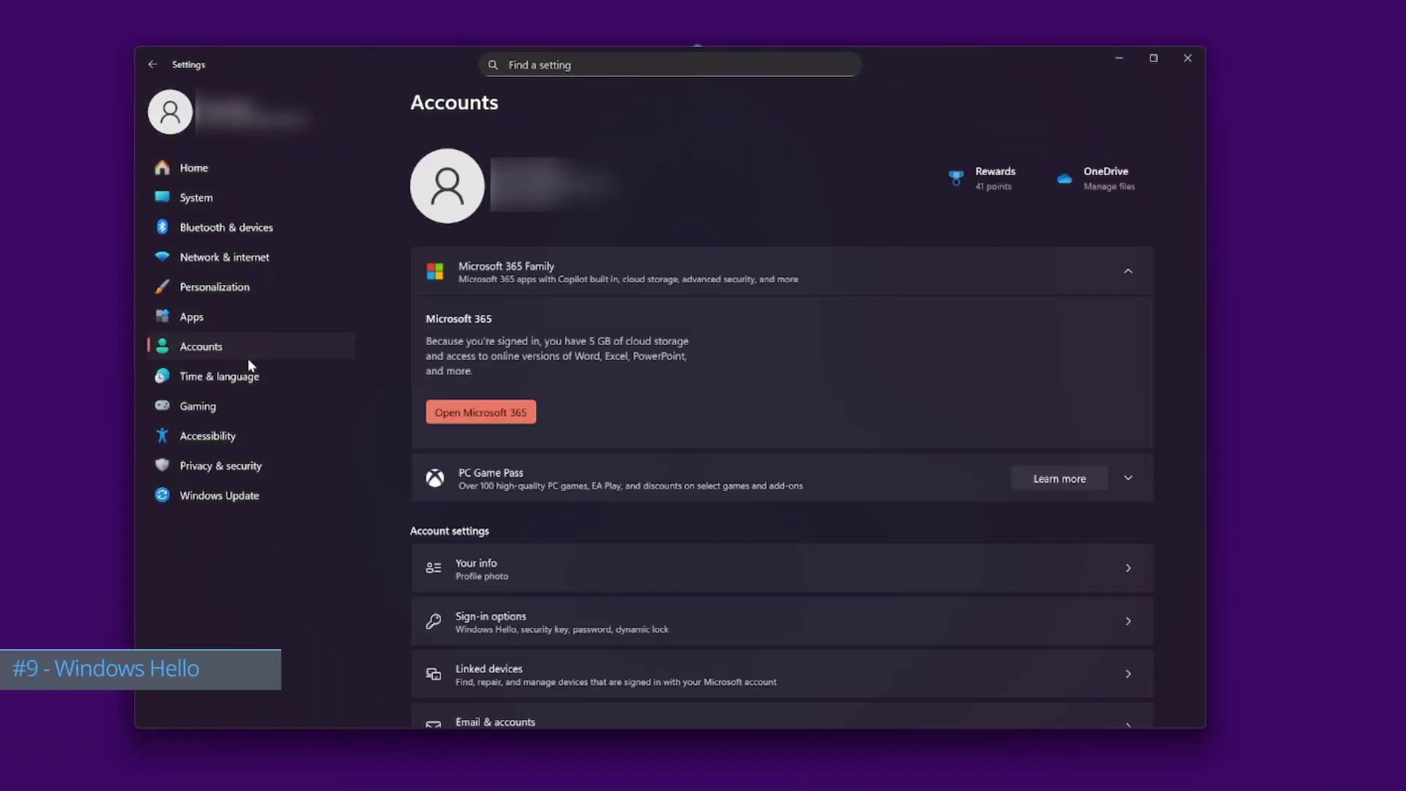
left_click(1125, 621)
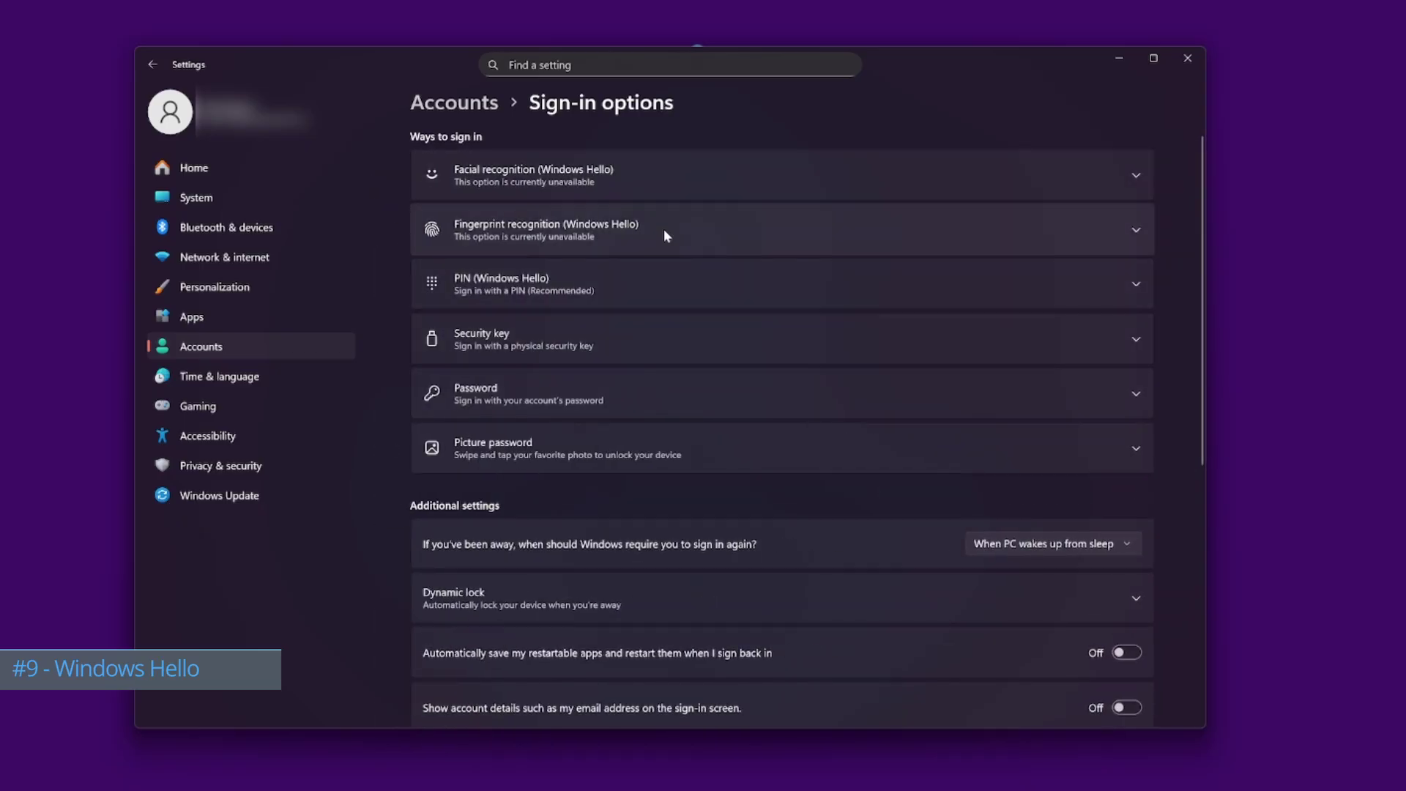
left_click(1131, 282)
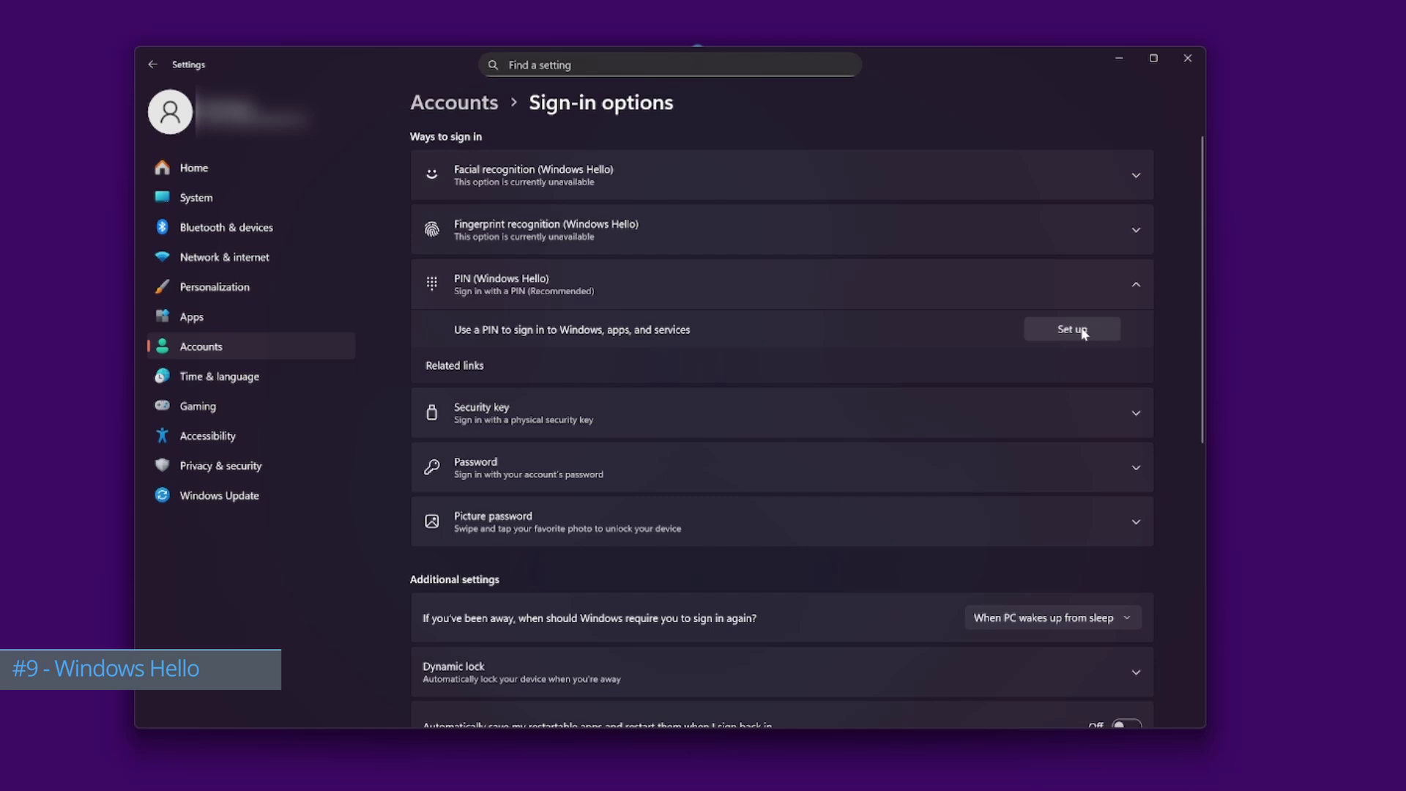
left_click(1080, 330)
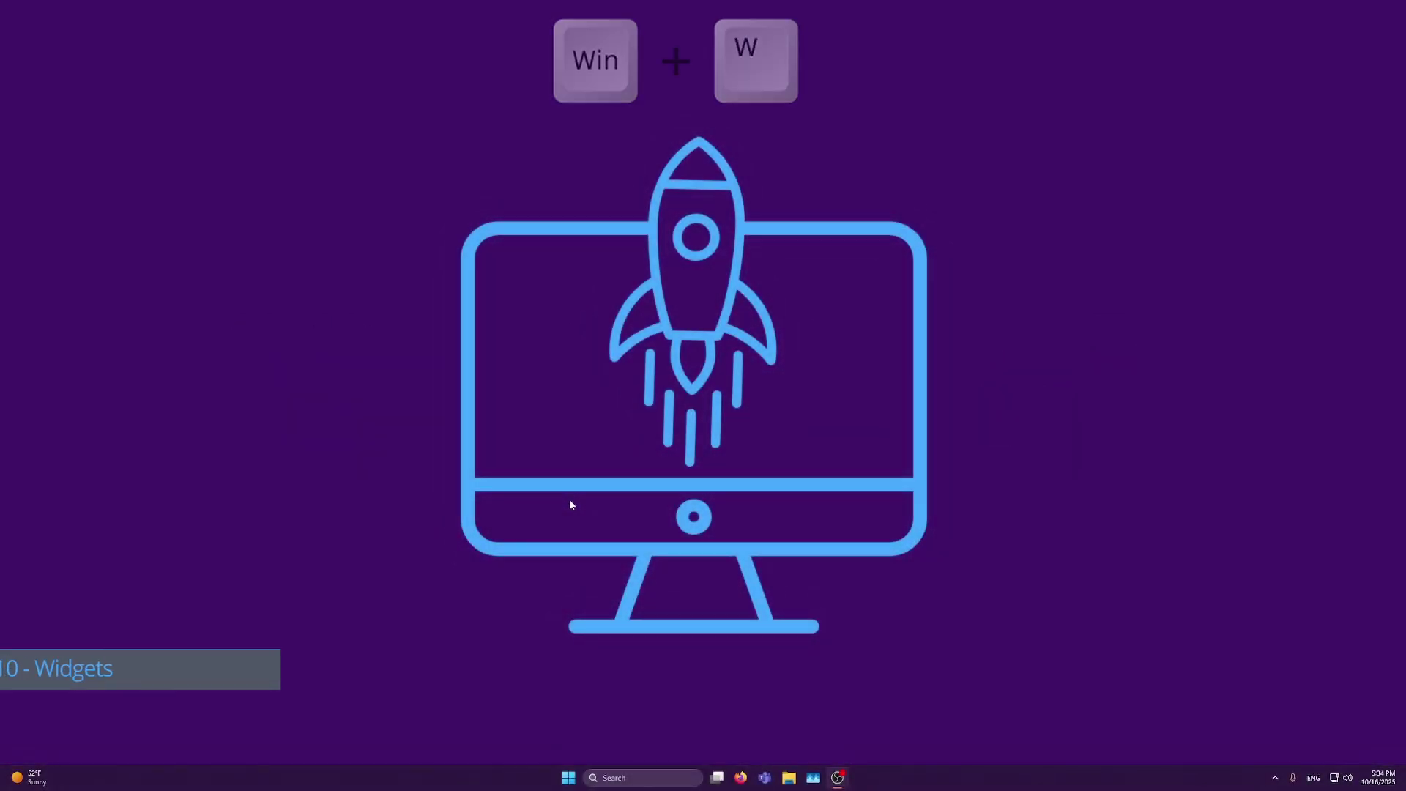
Move Spotify below Bread Day and Focus session to the middle top slot in Widgets
key("super+w")
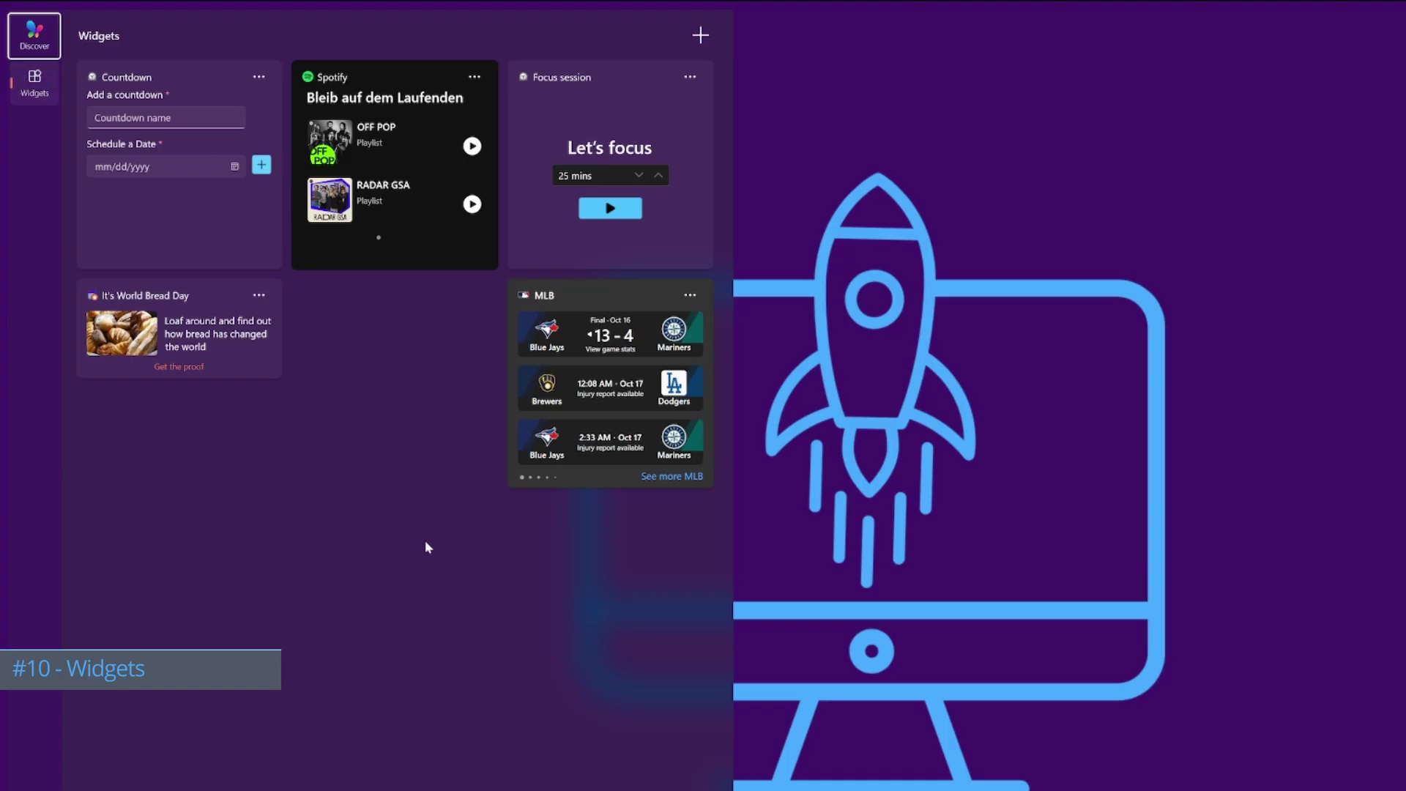
left_click_drag(418, 85, 183, 400)
left_click_drag(571, 97, 416, 83)
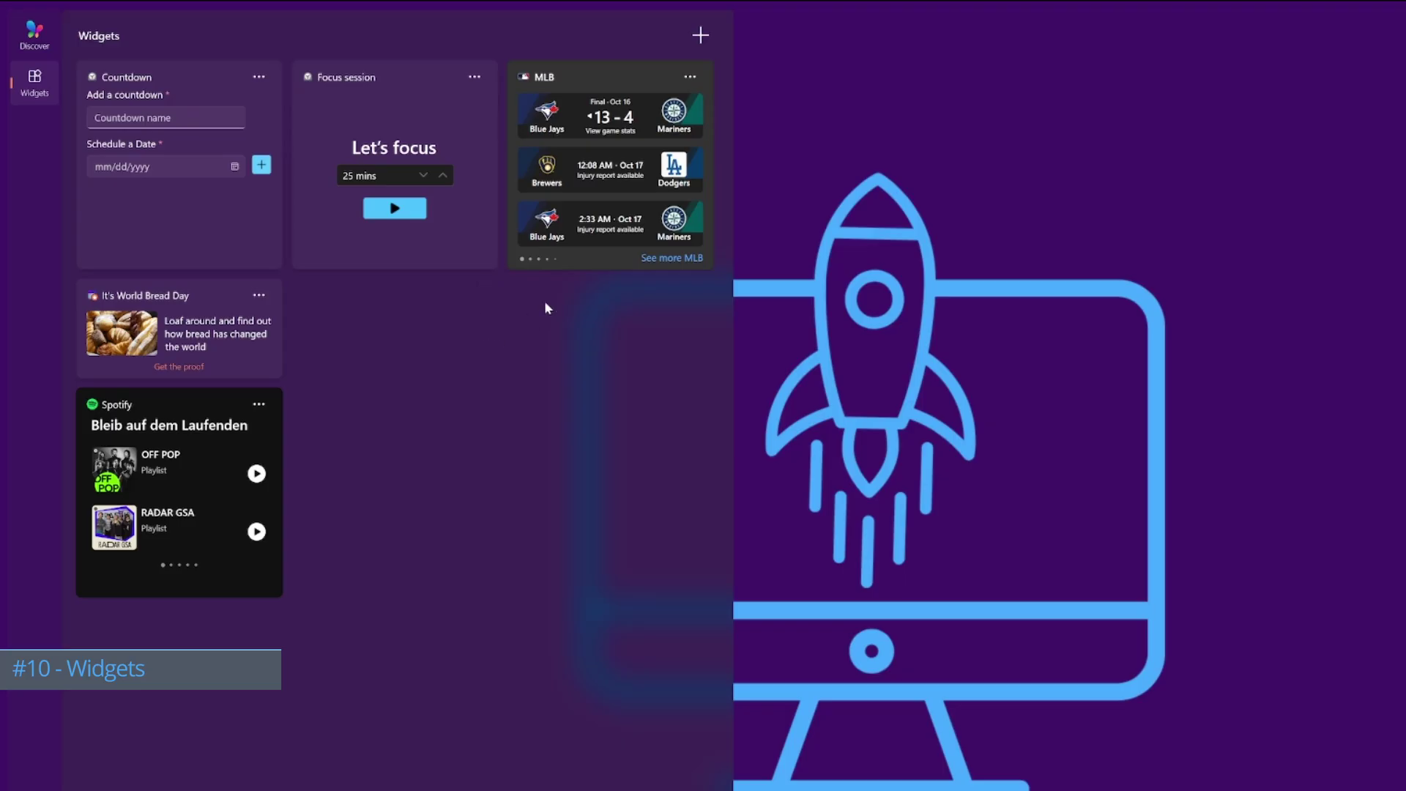
Add a New York Weather widget at top-left and move World Bread Day to the right column
left_click(700, 35)
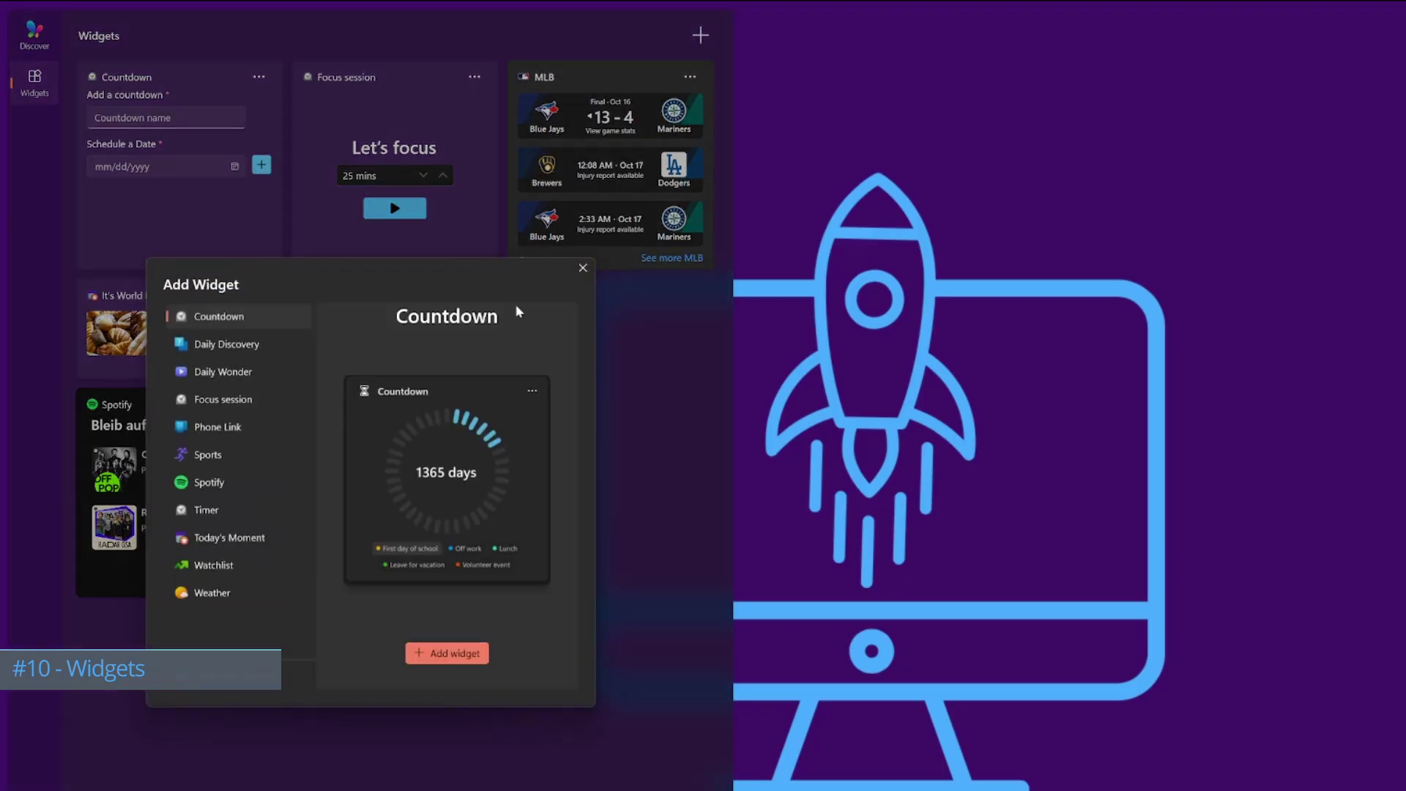
left_click(209, 593)
left_click(447, 654)
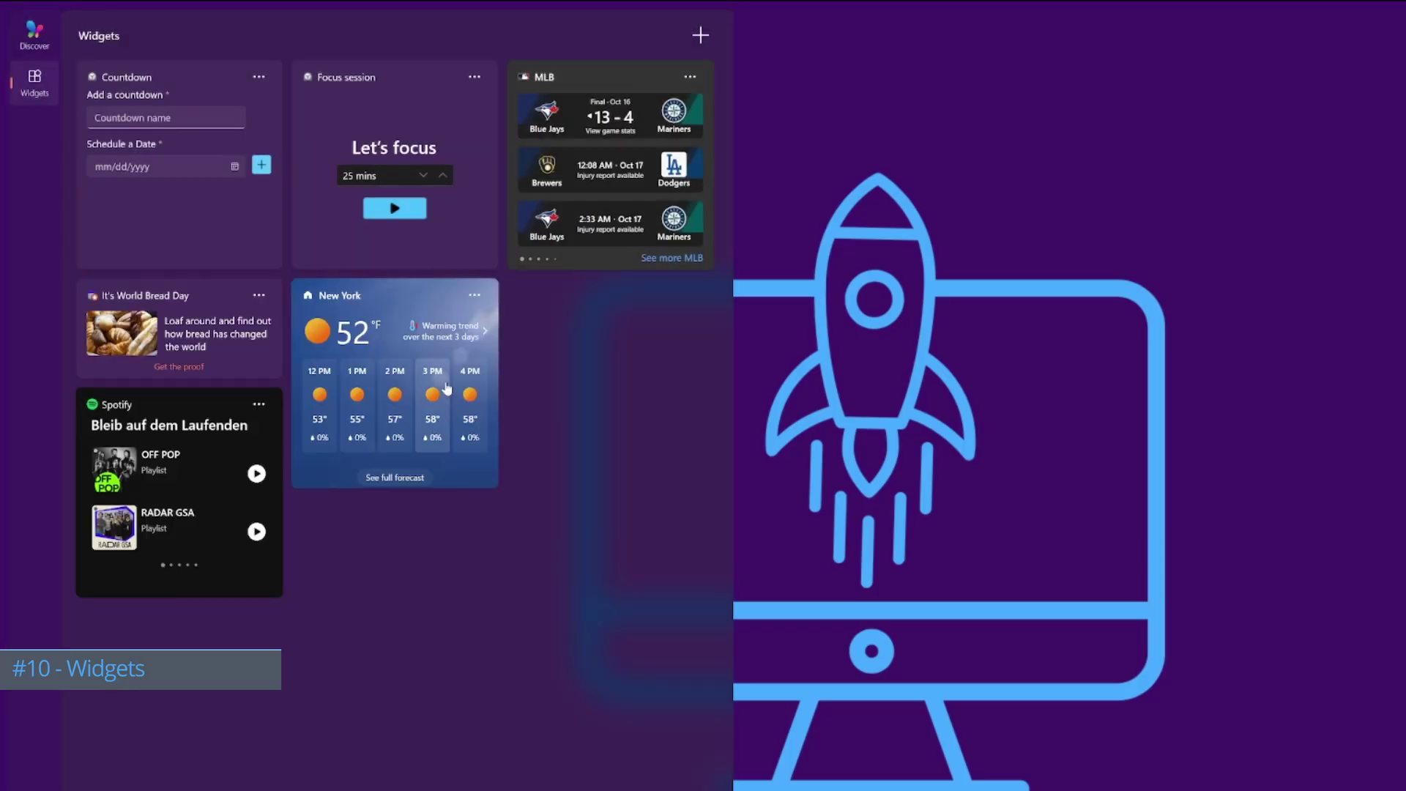
left_click_drag(420, 295, 259, 176)
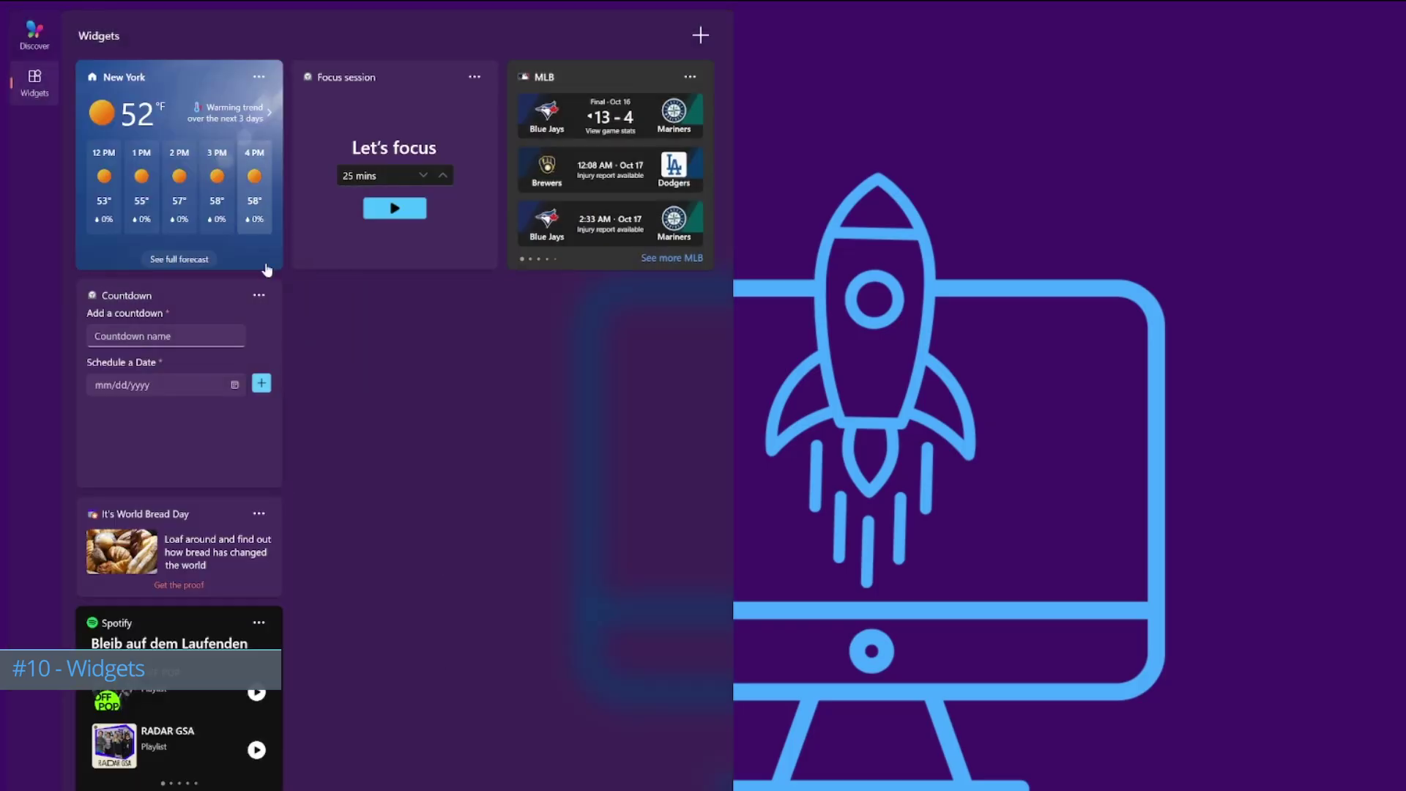
left_click_drag(208, 511, 595, 278)
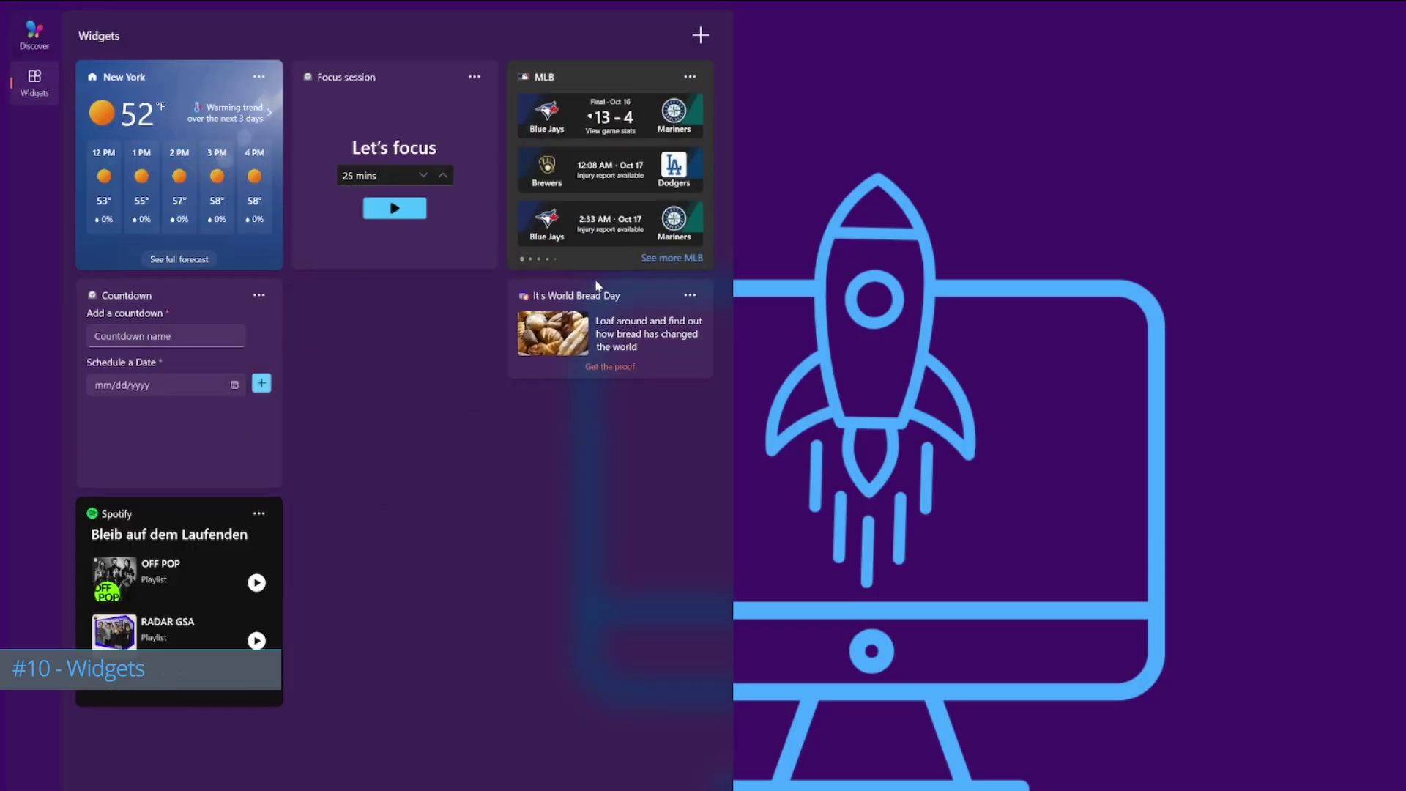